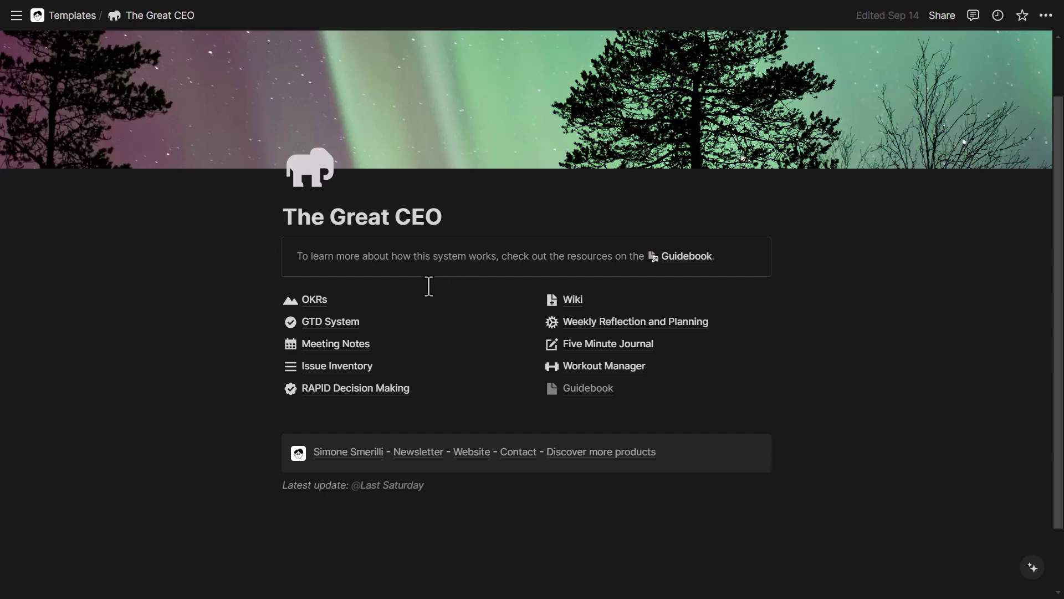
# Step: Locate the OKRs link in The Great CEO page's list of sections
pyautogui.moveTo(383, 304)
# Step: Open the OKRs page and scroll down to its Quick access and Personal dashboards sections
pyautogui.click(385, 302)
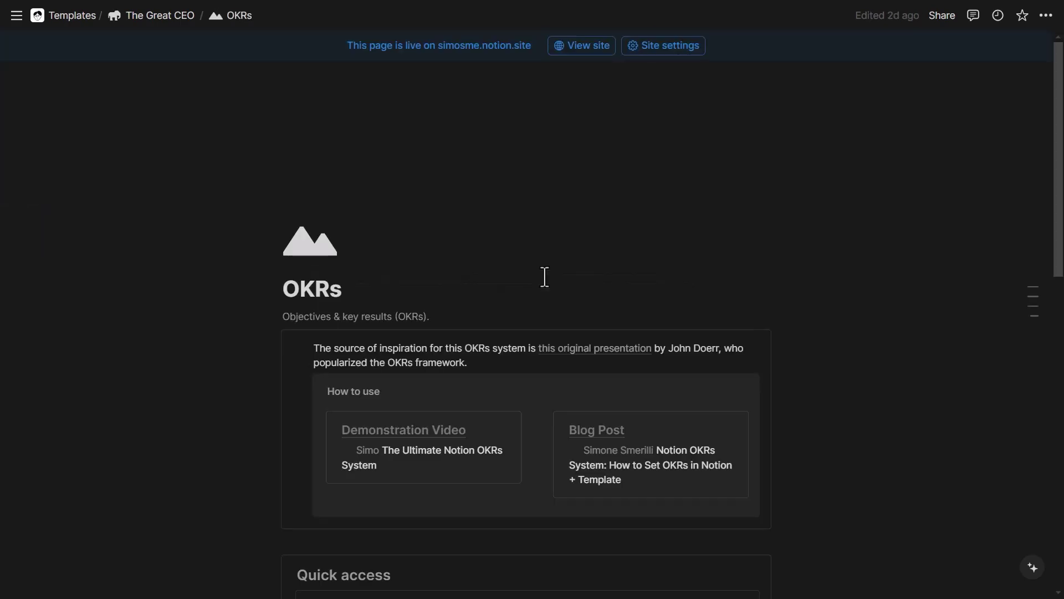
pyautogui.scroll(-3, 564, 253)
pyautogui.scroll(-2, 567, 243)
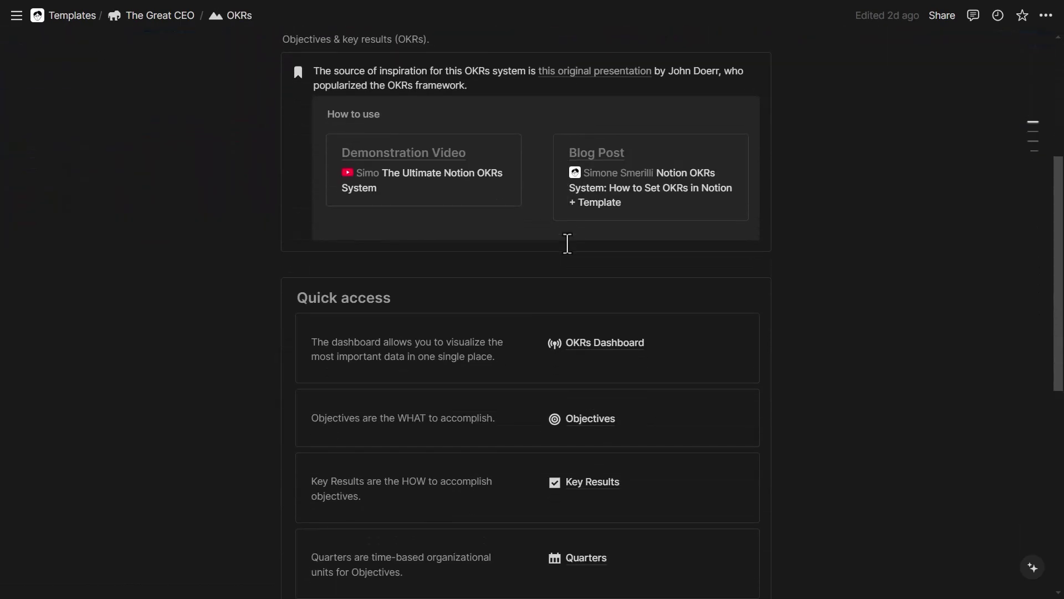
pyautogui.scroll(-2, 499, 277)
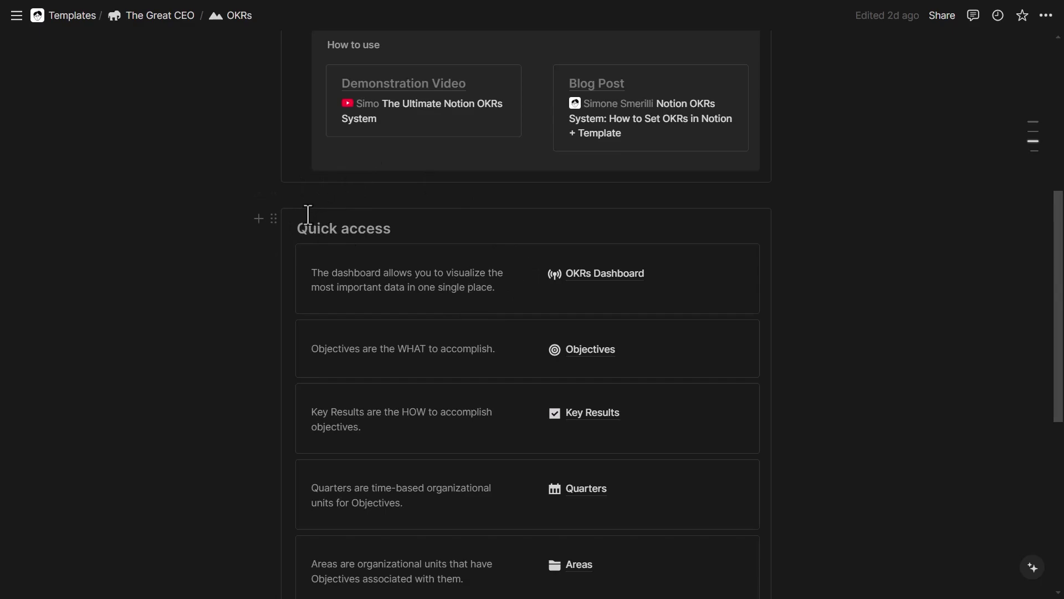
pyautogui.scroll(-1, 322, 216)
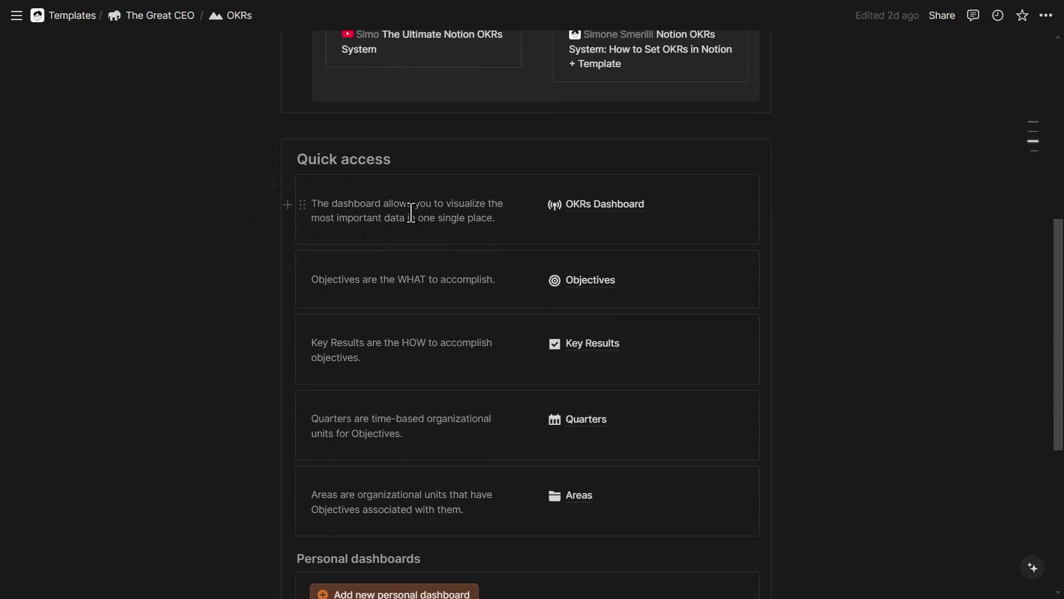
pyautogui.scroll(-1, 411, 213)
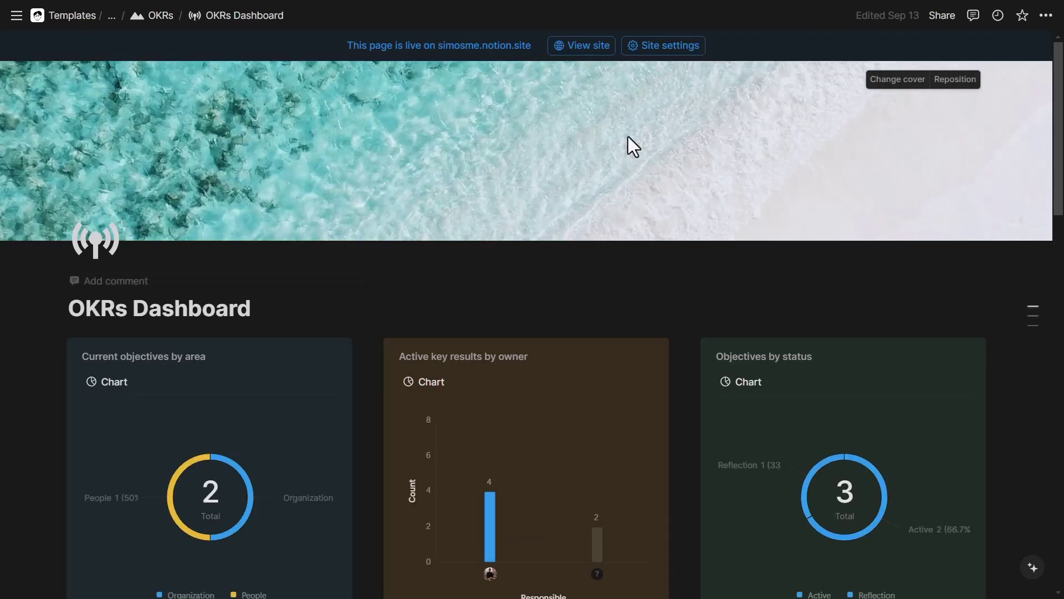
# Step: Review the objectives-by-area, key-results-by-owner and status charts, then reach the Areas and Current objectives galleries
pyautogui.scroll(-1, 628, 137)
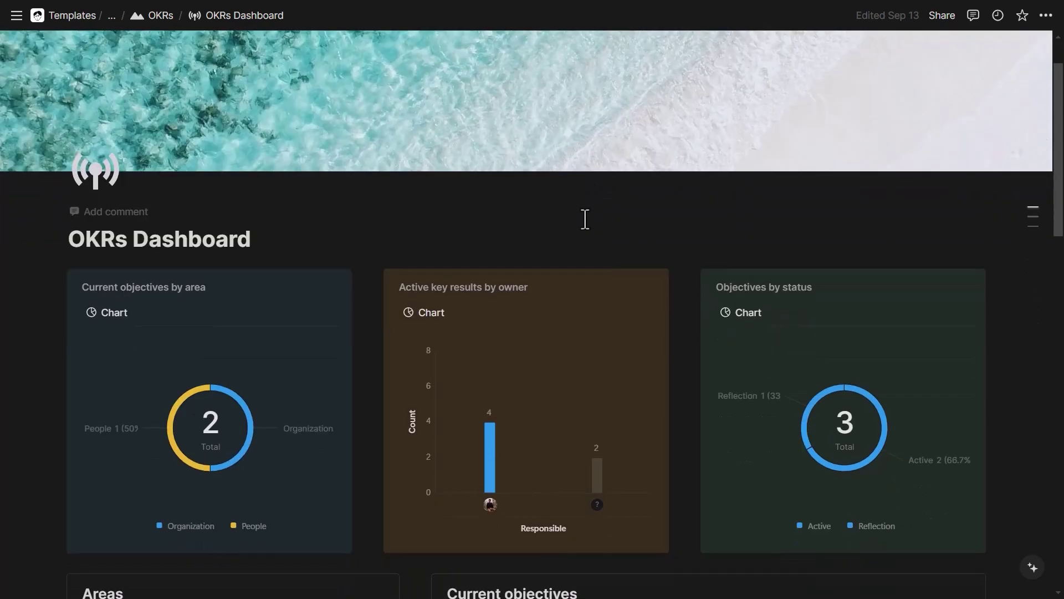
pyautogui.scroll(-1, 585, 219)
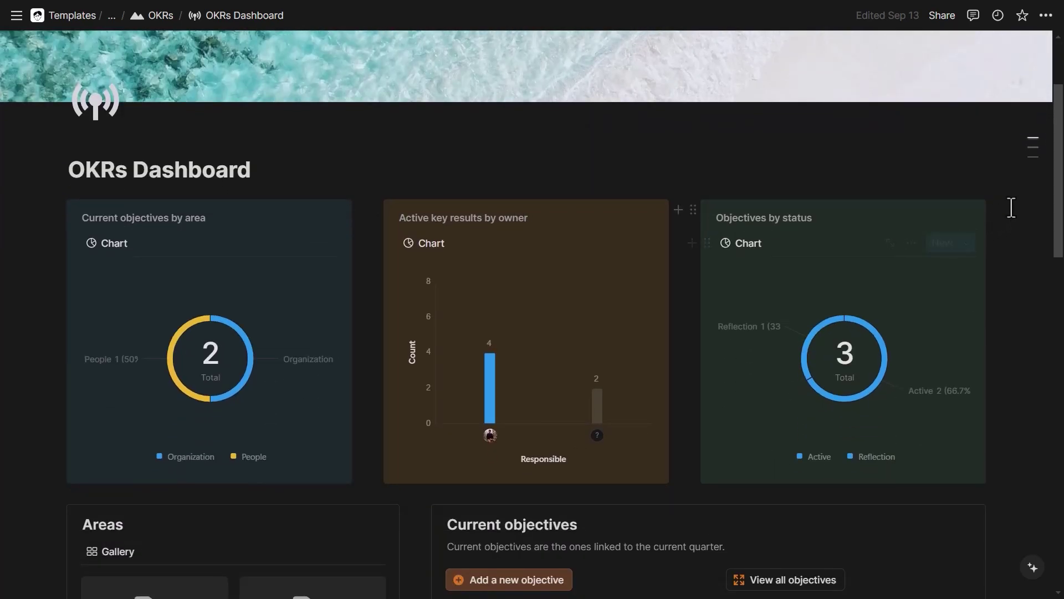
pyautogui.moveTo(1010, 207); pyautogui.dragTo(290, 257)
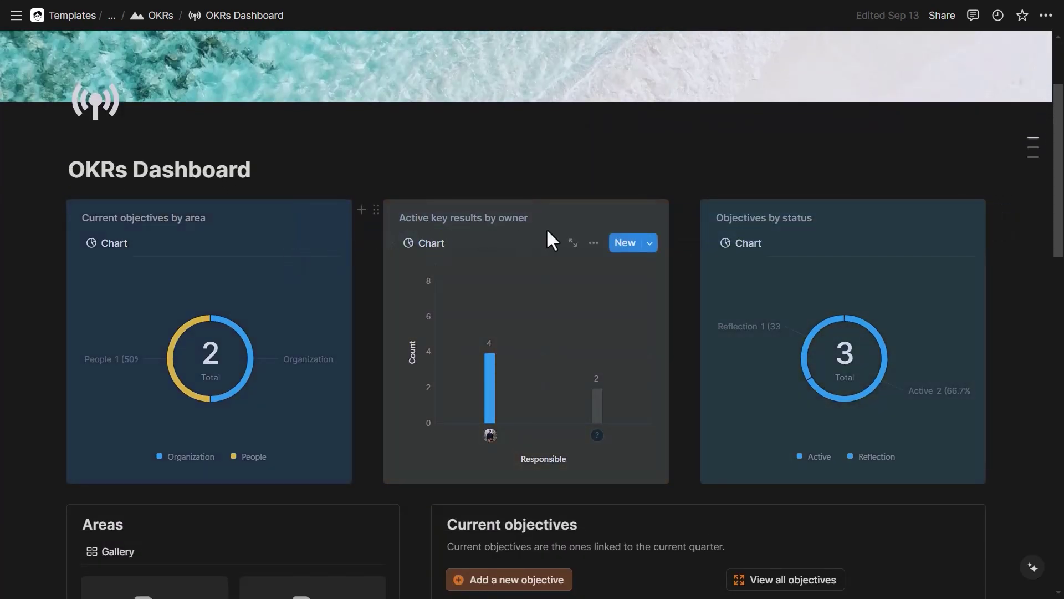
pyautogui.click(491, 179)
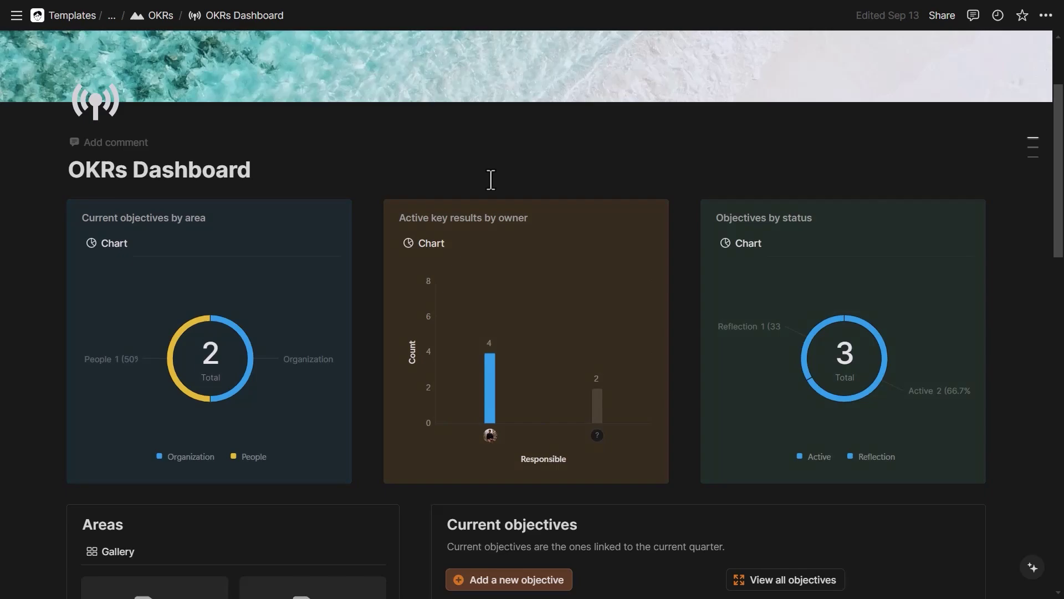
pyautogui.scroll(-1, 490, 179)
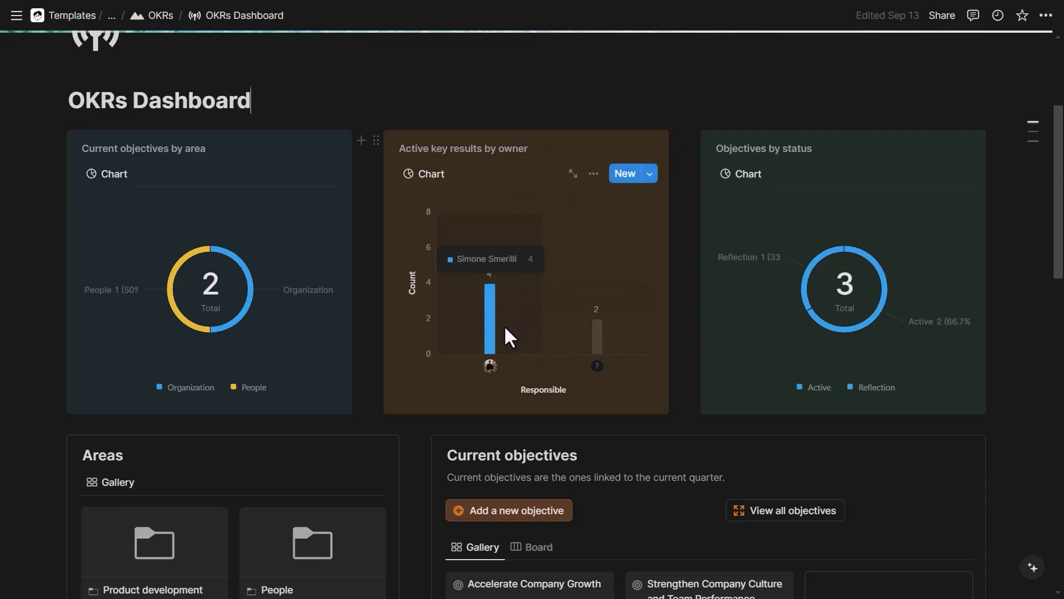
pyautogui.moveTo(585, 344)
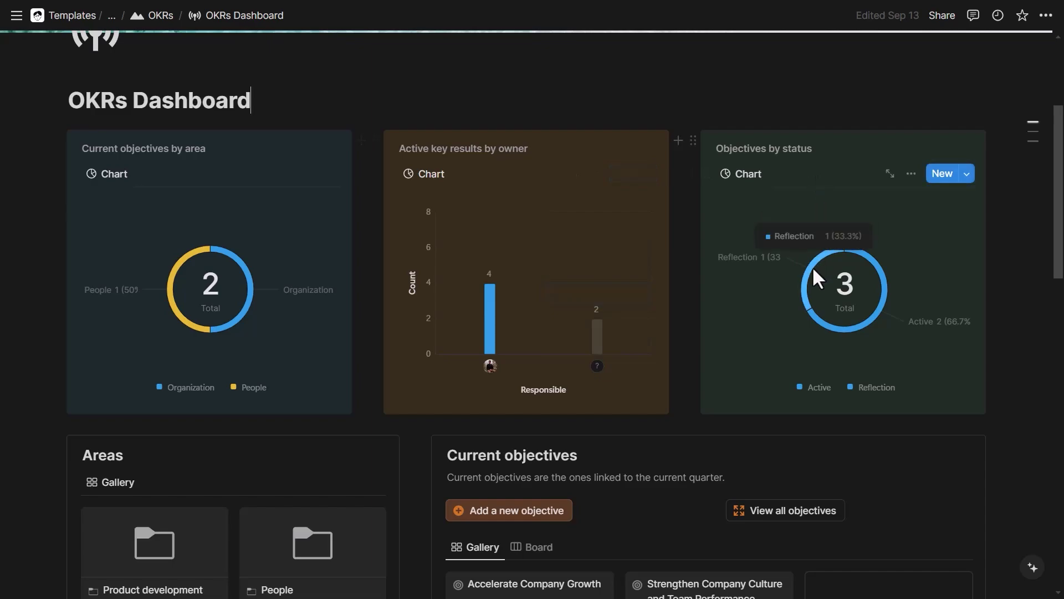
pyautogui.moveTo(888, 284)
pyautogui.scroll(-3, 826, 222)
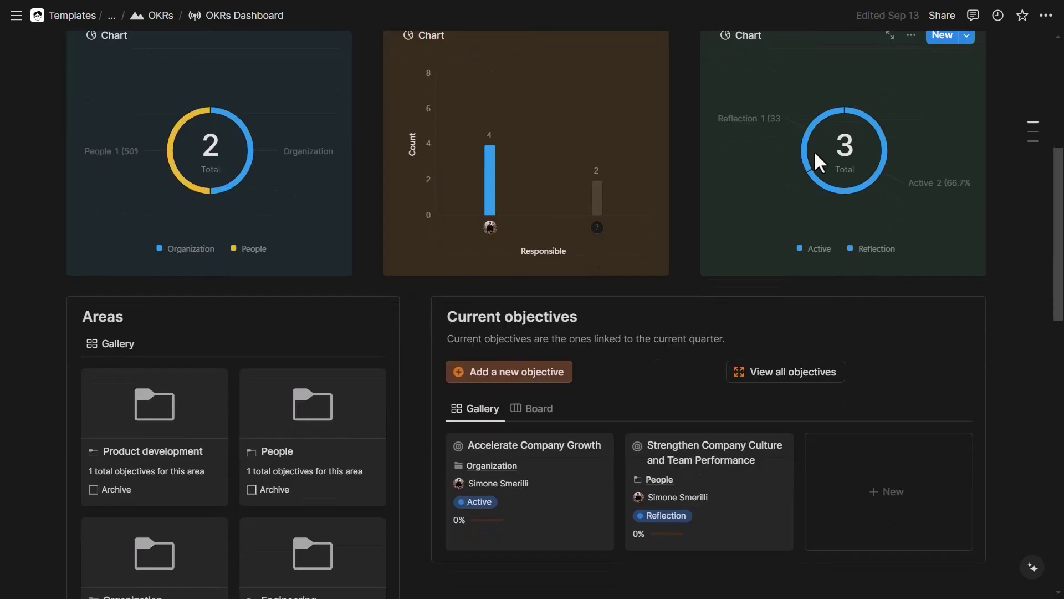
pyautogui.scroll(-1, 820, 160)
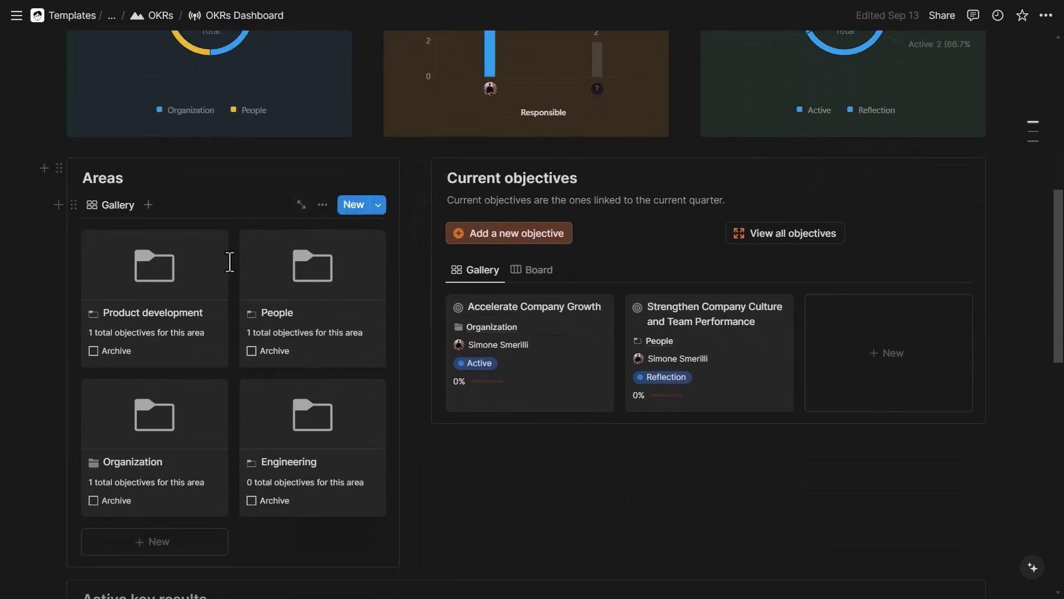
# Step: Apply the Area template to the Product development page, review its views, and close the peek
pyautogui.click(189, 286)
pyautogui.scroll(-3, 563, 242)
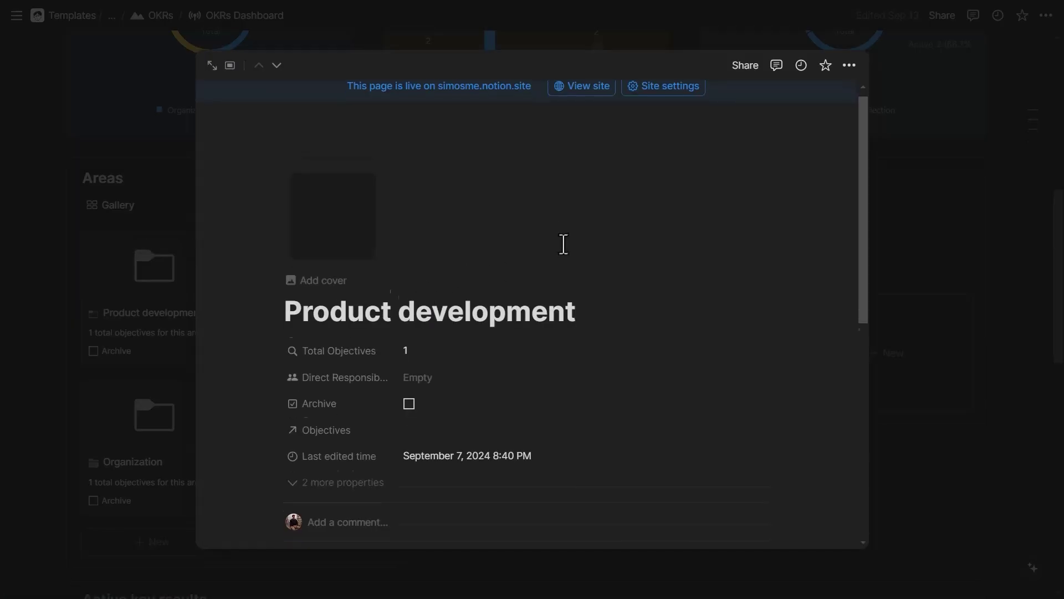
pyautogui.scroll(-1, 431, 368)
pyautogui.click(387, 401)
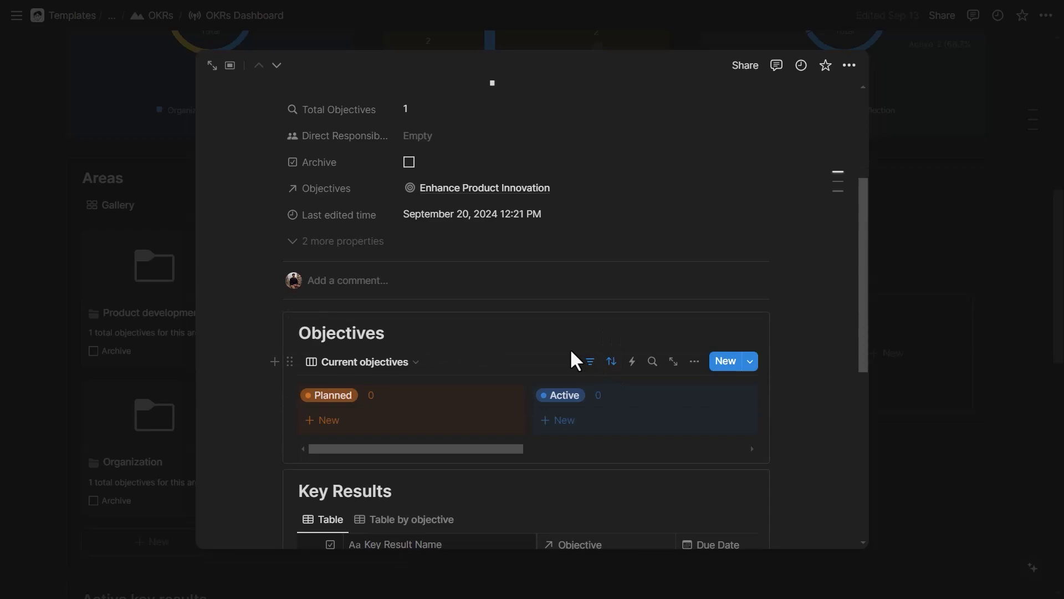
pyautogui.scroll(-4, 571, 354)
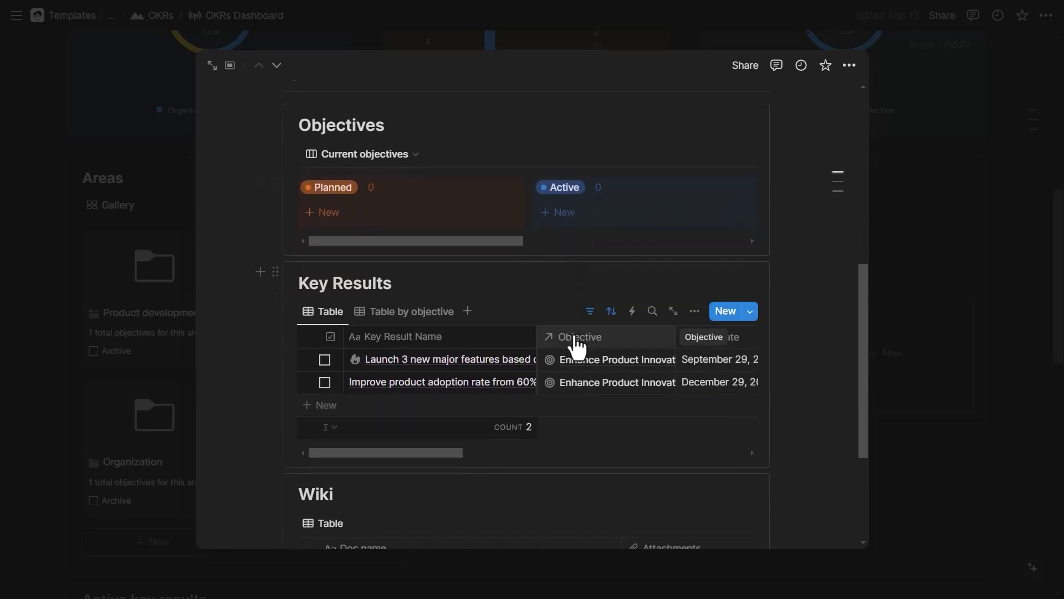
pyautogui.scroll(-1, 577, 341)
pyautogui.scroll(-2, 577, 339)
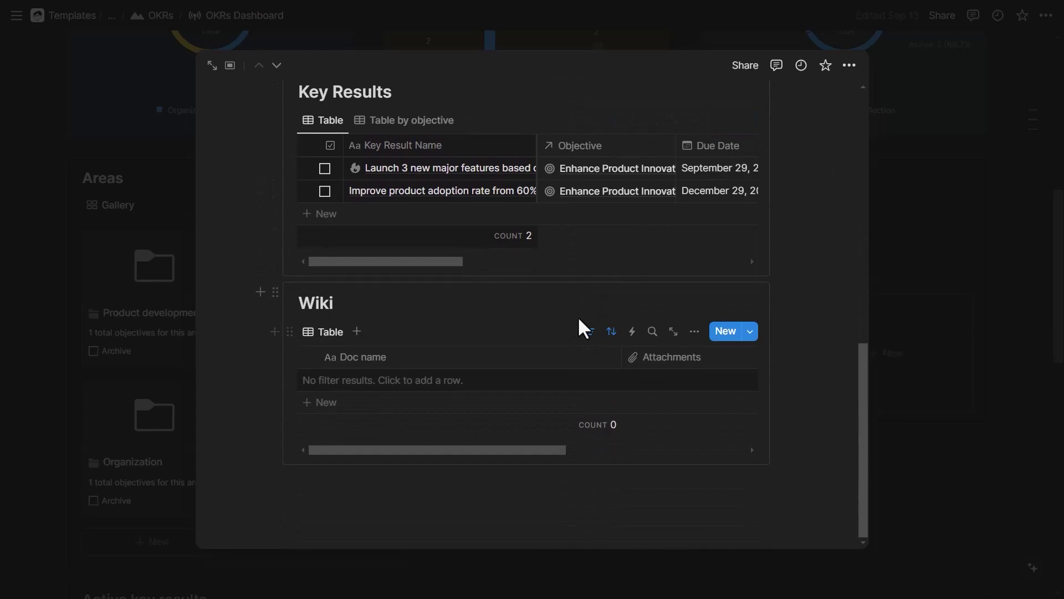
pyautogui.press('Escape')
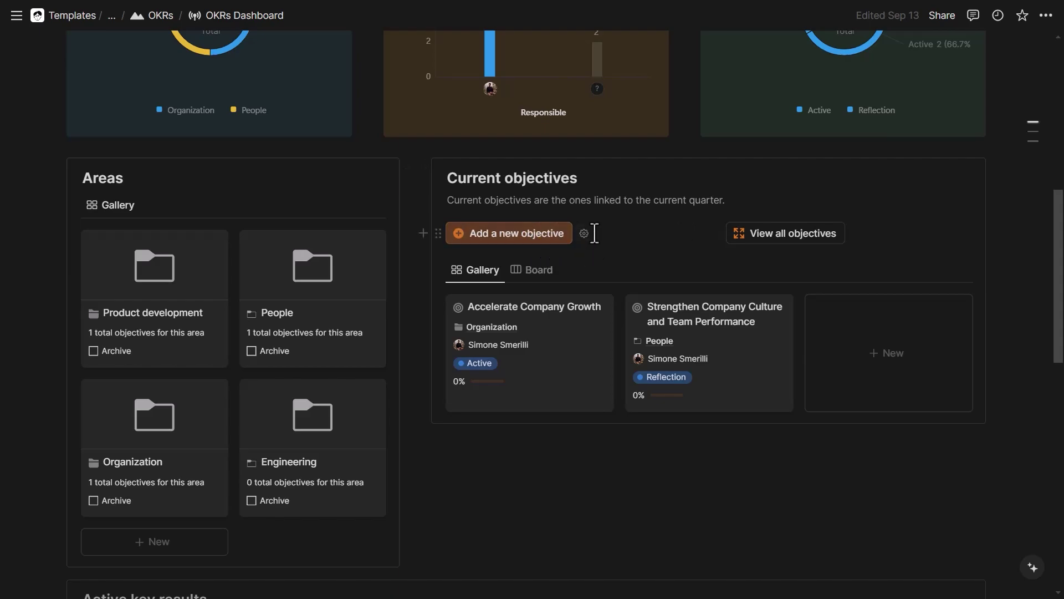
# Step: Scroll the OKRs Dashboard down to the Active key results table with its six key results
pyautogui.scroll(-1, 621, 224)
pyautogui.scroll(-1, 654, 166)
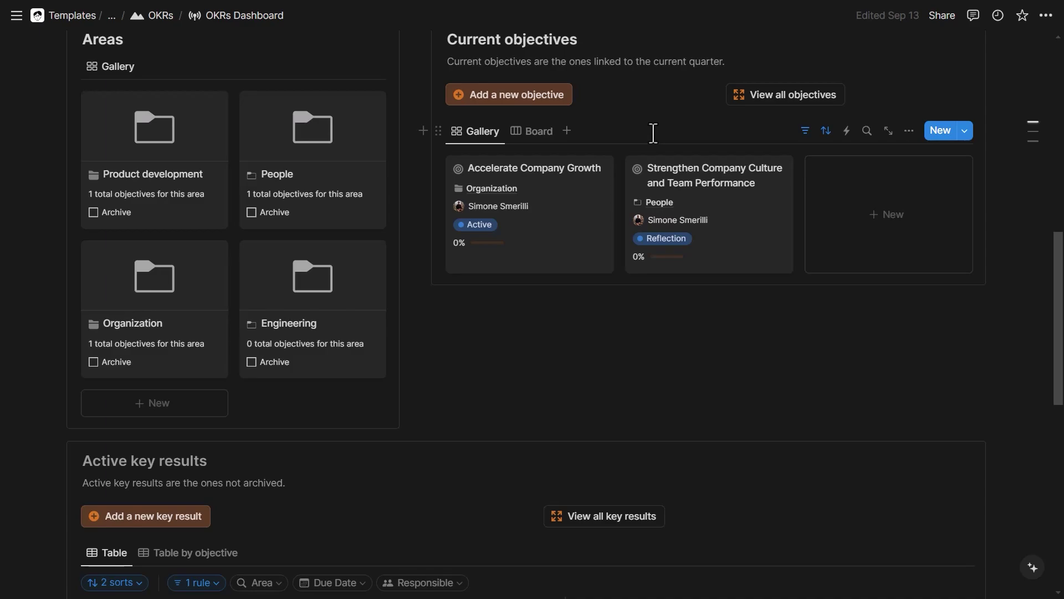
pyautogui.scroll(-5, 653, 133)
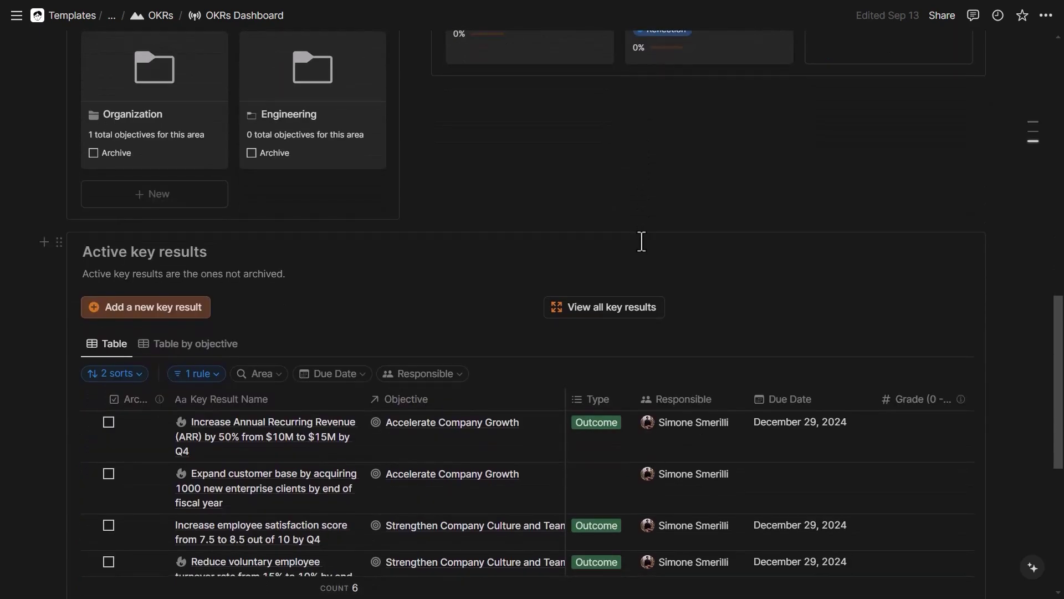
pyautogui.scroll(-3, 641, 240)
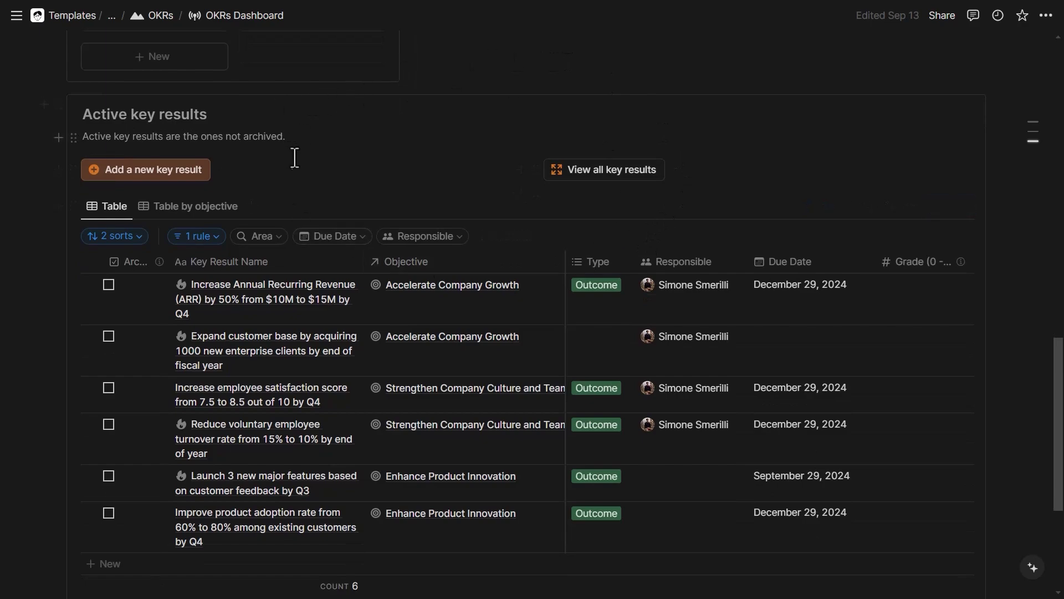
# Step: Go back through OKRs to The Great CEO home and open the GTD System page
pyautogui.click(169, 18)
pyautogui.click(173, 23)
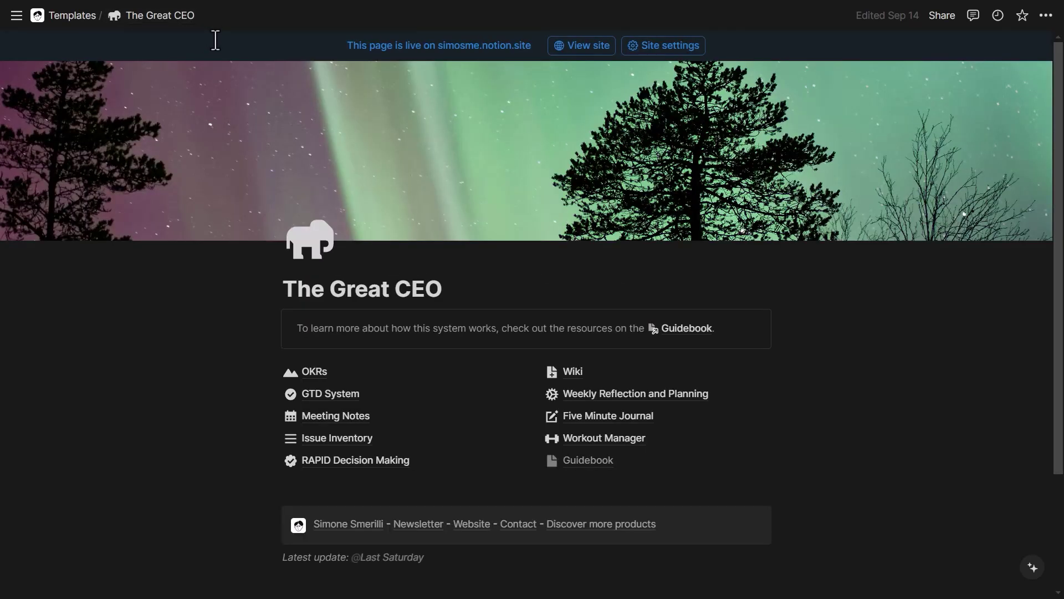
pyautogui.scroll(-2, 354, 222)
pyautogui.click(350, 263)
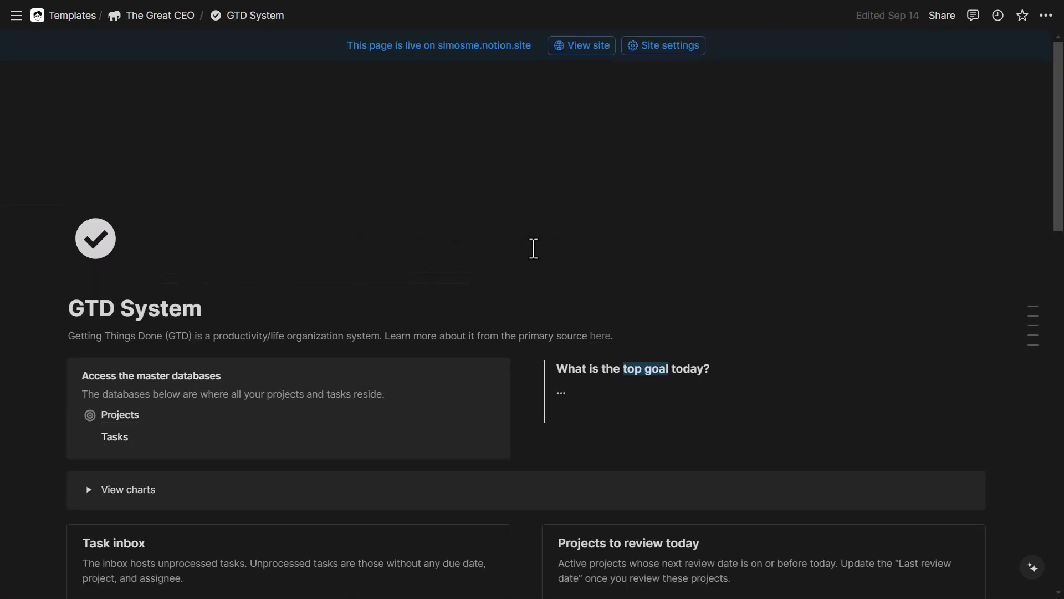
# Step: Expand the View charts toggle to inspect the task charts, then collapse it and scroll down
pyautogui.scroll(-1, 533, 222)
pyautogui.scroll(-3, 532, 210)
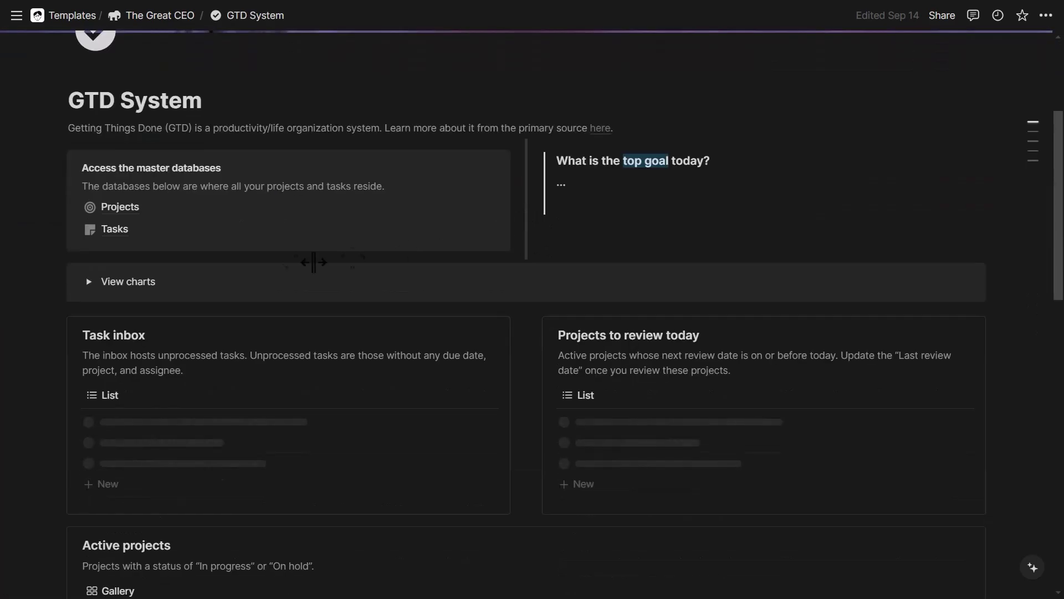
pyautogui.click(663, 270)
pyautogui.scroll(-3, 654, 244)
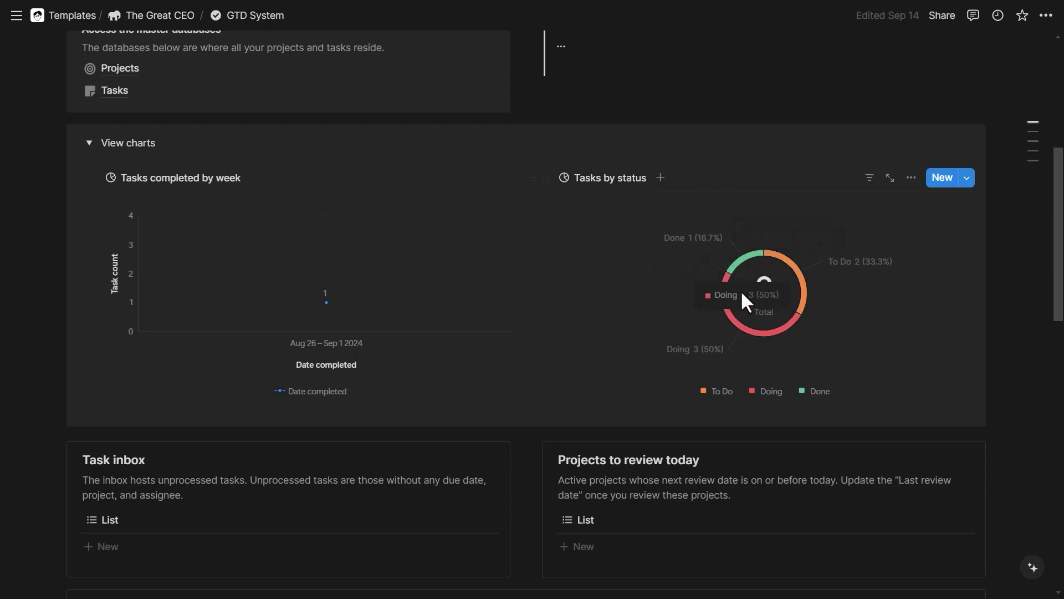
pyautogui.moveTo(784, 266)
pyautogui.hotkey('ctrl', 'alt', 't')
pyautogui.scroll(-1, 717, 176)
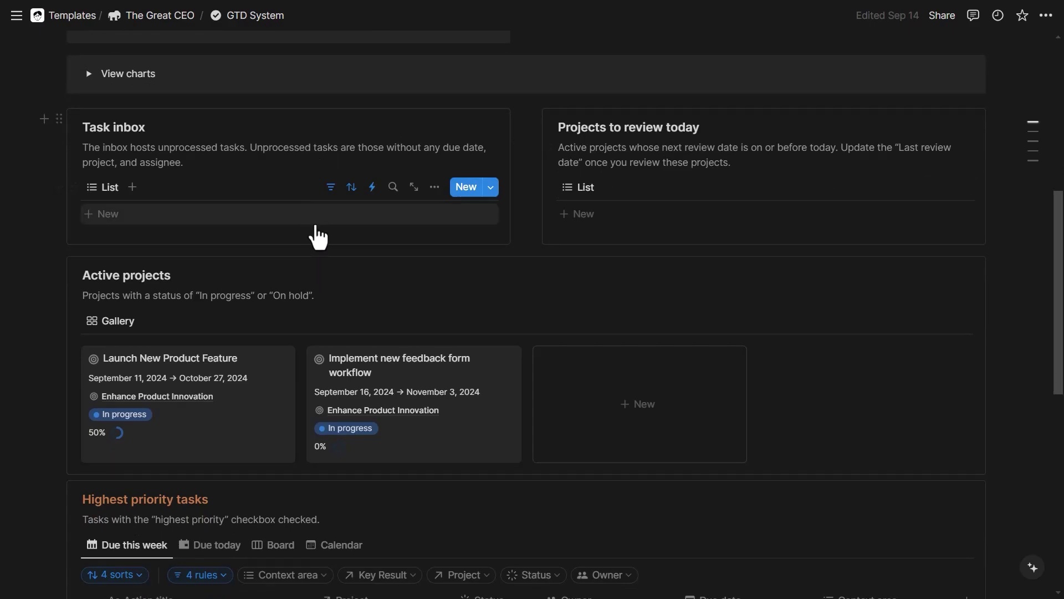
pyautogui.scroll(4, 318, 237)
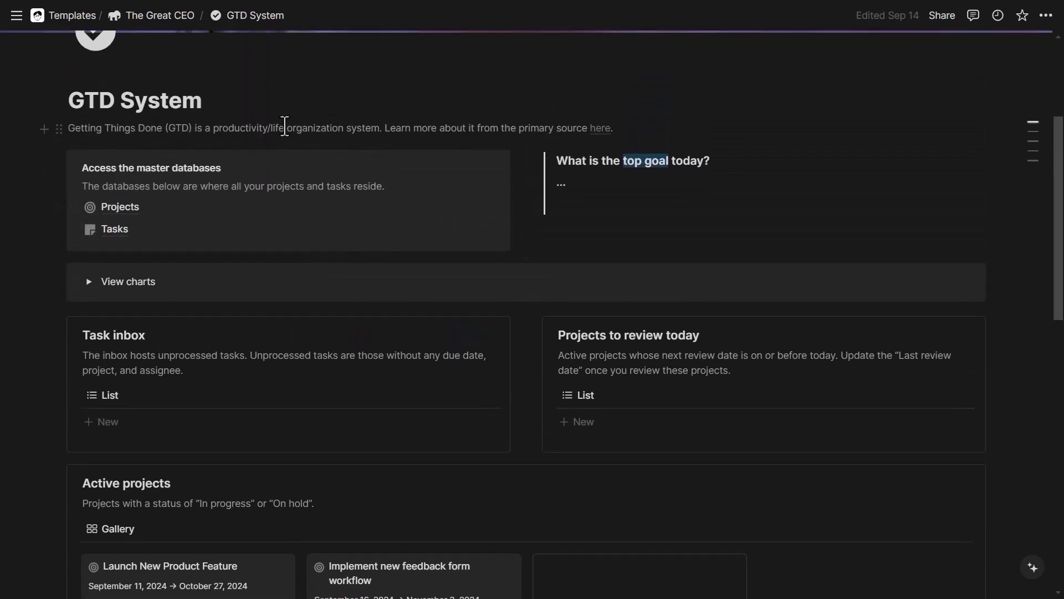
pyautogui.tripleClick(285, 126)
pyautogui.click(601, 143)
pyautogui.scroll(-5, 588, 242)
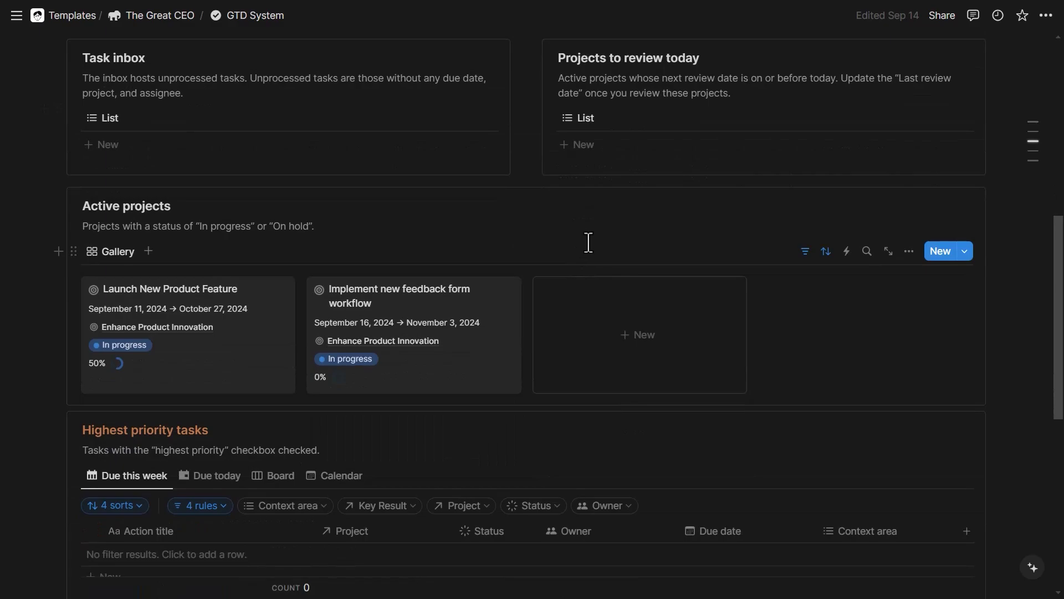
pyautogui.scroll(1, 589, 243)
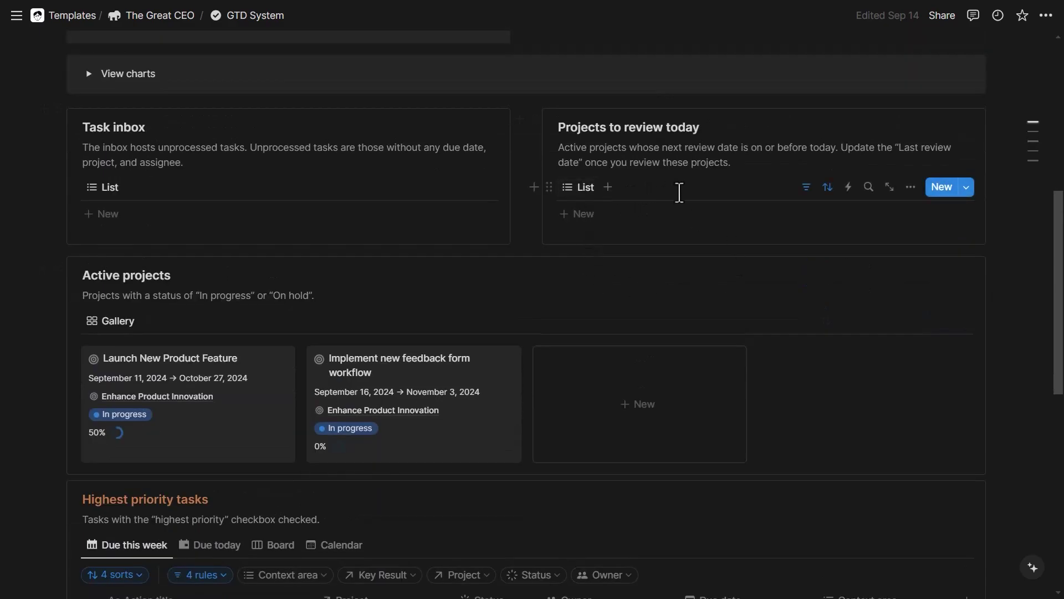
pyautogui.scroll(-1, 679, 192)
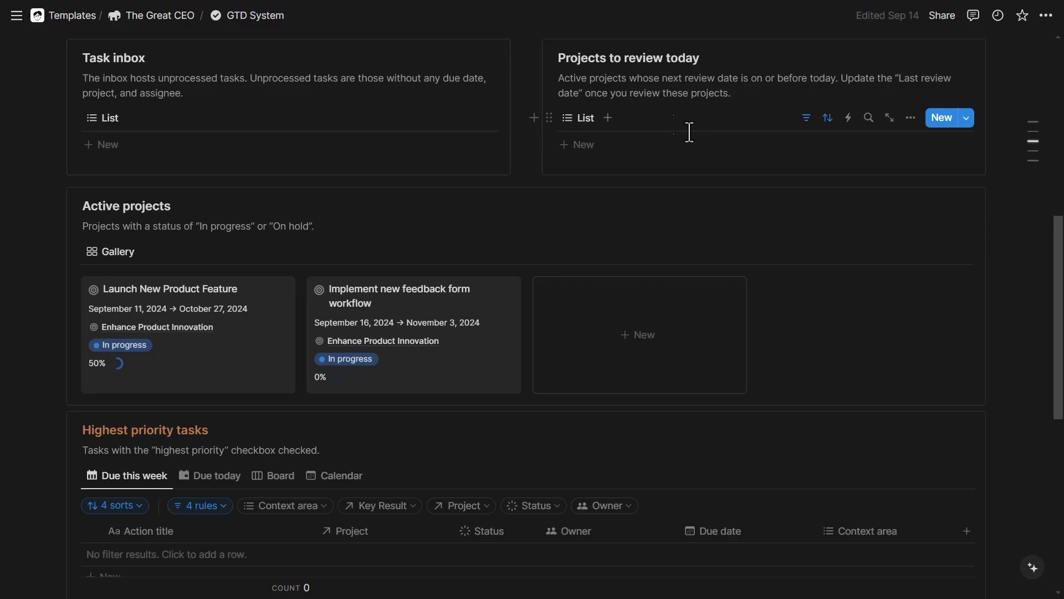
pyautogui.scroll(-1, 693, 127)
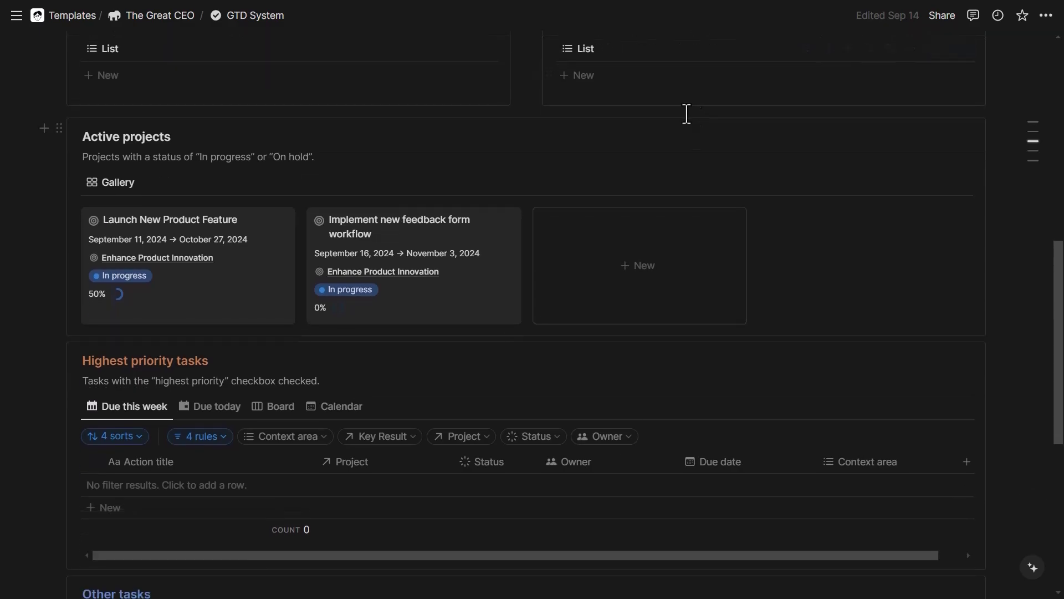
pyautogui.scroll(-1, 488, 182)
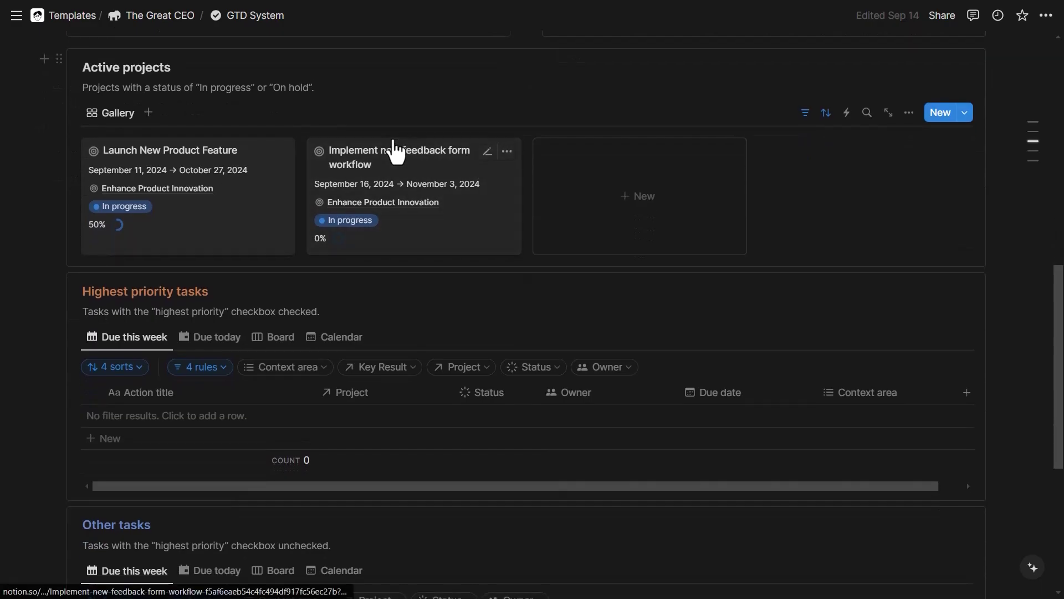
# Step: Open the Implement new feedback form workflow project in peek view and scroll through its properties
pyautogui.click(397, 148)
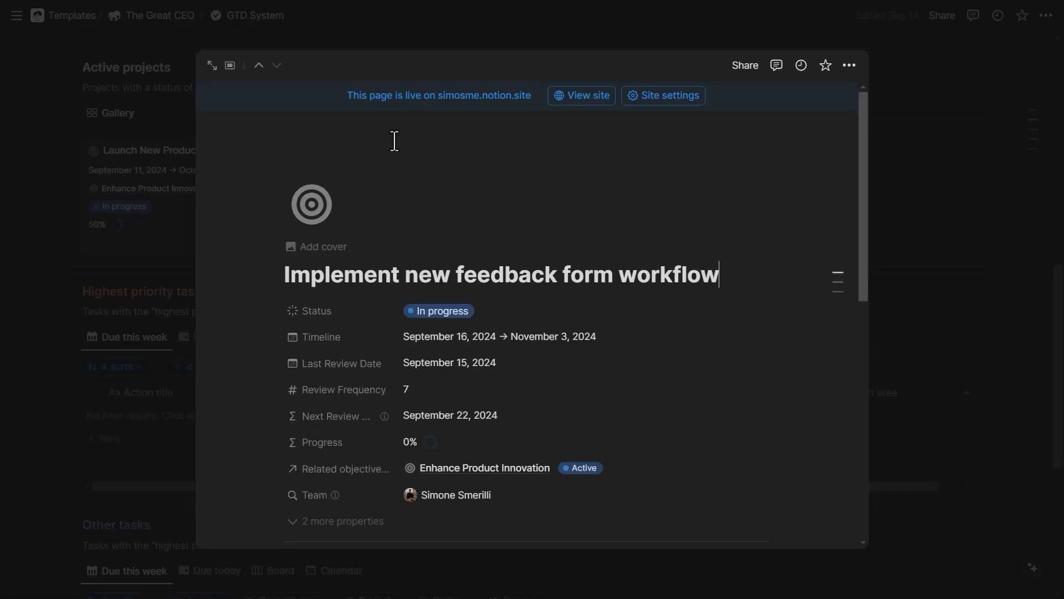
pyautogui.scroll(-3, 460, 161)
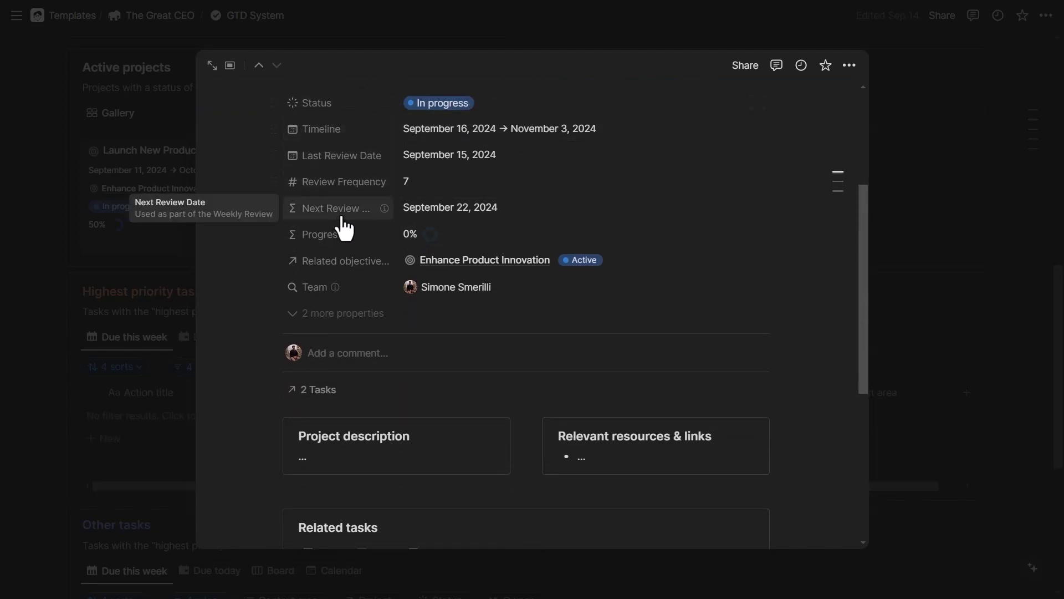
pyautogui.scroll(-3, 344, 227)
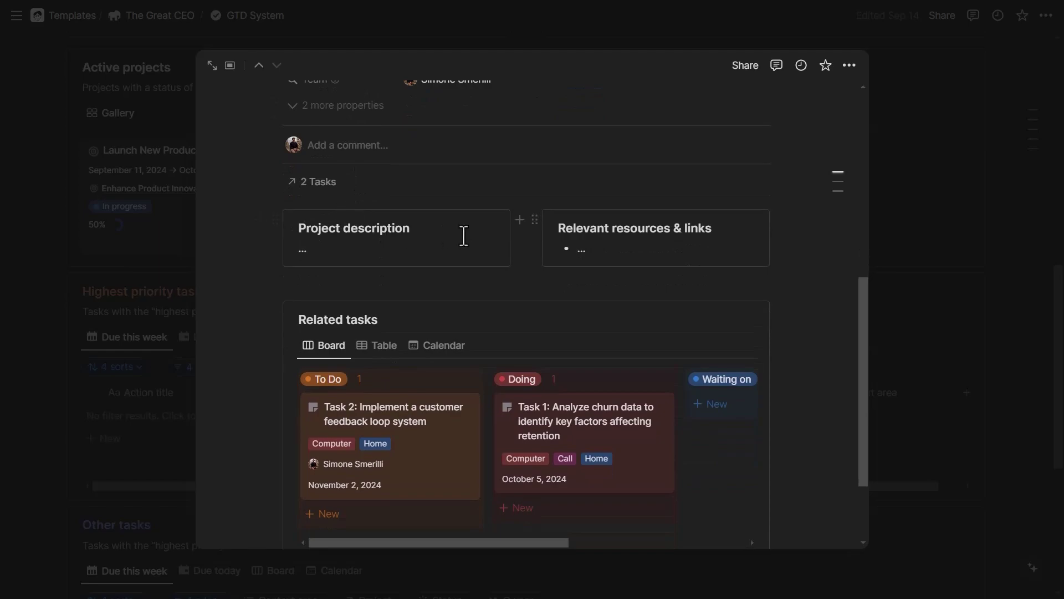
# Step: Add blank lines above Related tasks and below the resources list, then check the Project description
pyautogui.click(466, 285)
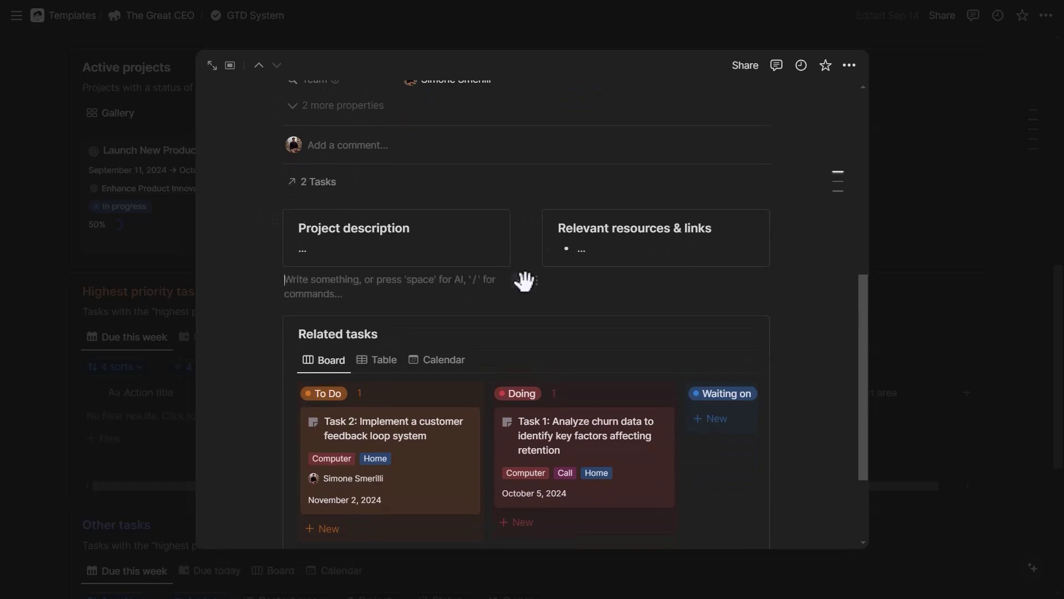
pyautogui.write('/')
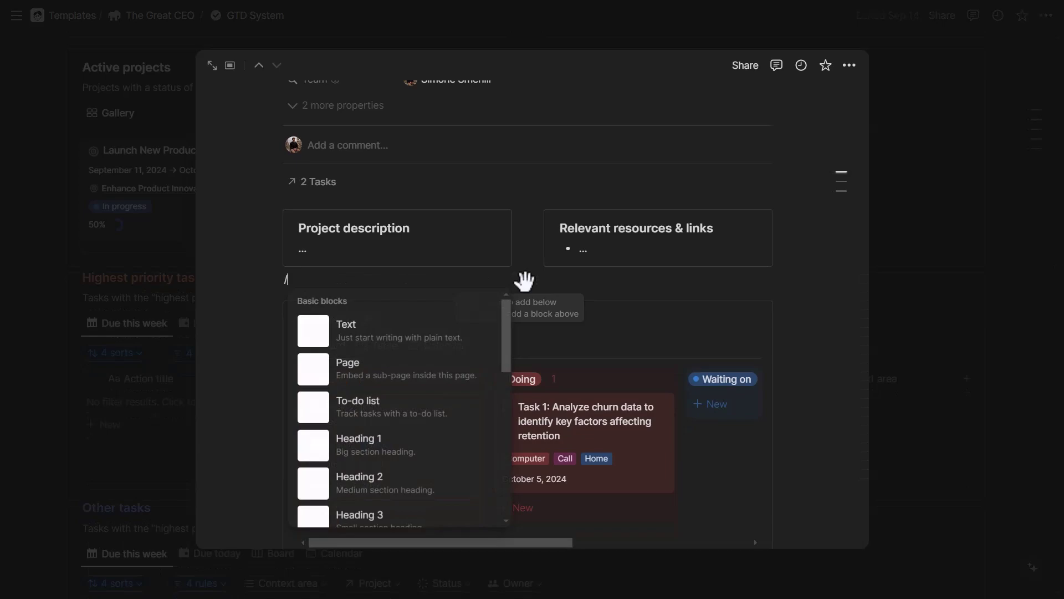
pyautogui.moveTo(510, 329); pyautogui.dragTo(410, 272)
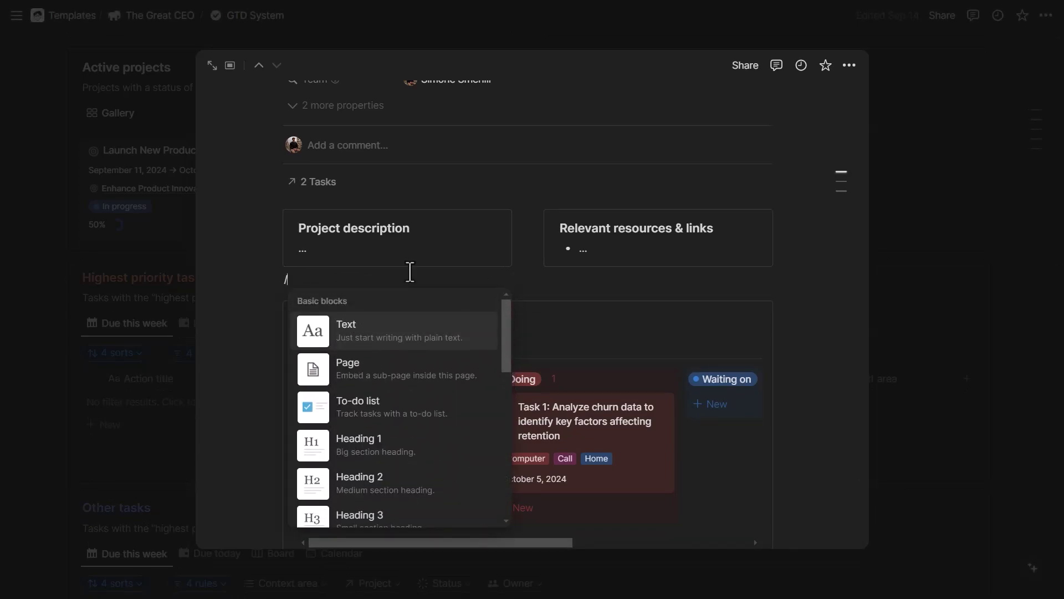
pyautogui.press('BackSpace')
pyautogui.click(617, 279)
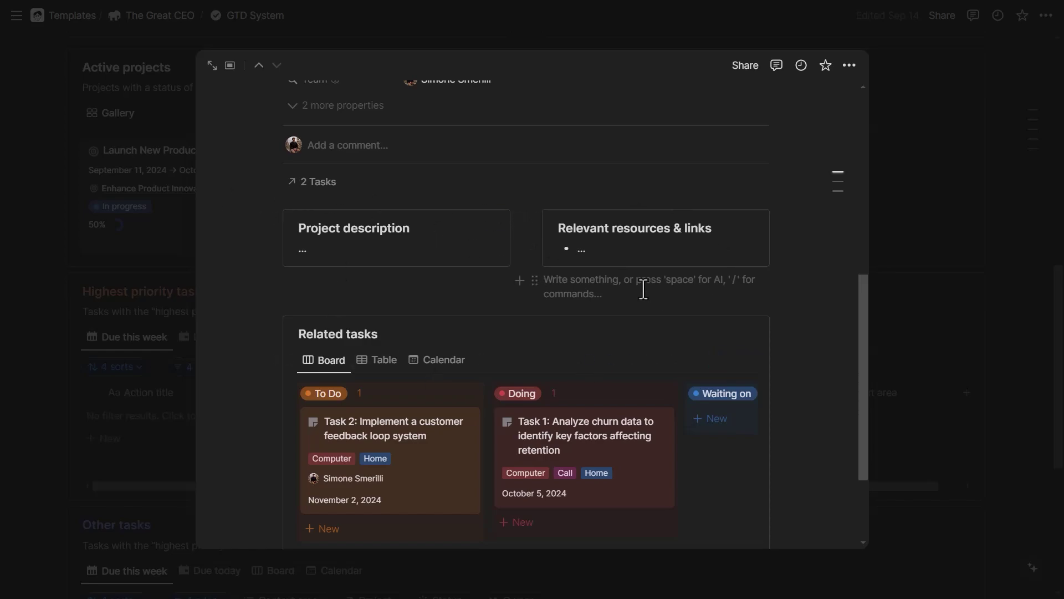
pyautogui.scroll(-1, 643, 289)
pyautogui.click(341, 181)
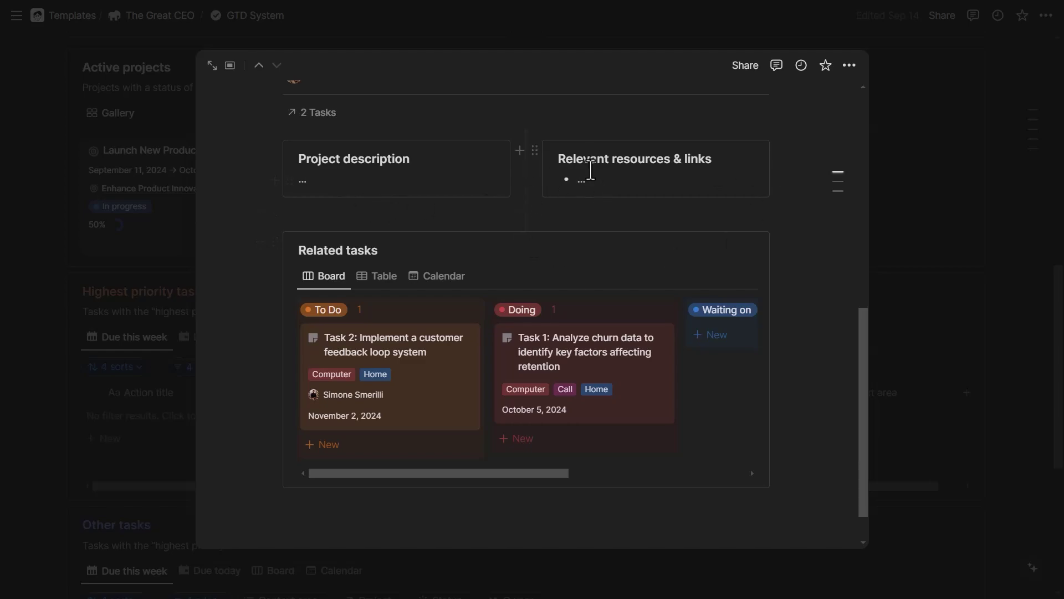
pyautogui.scroll(-1, 601, 166)
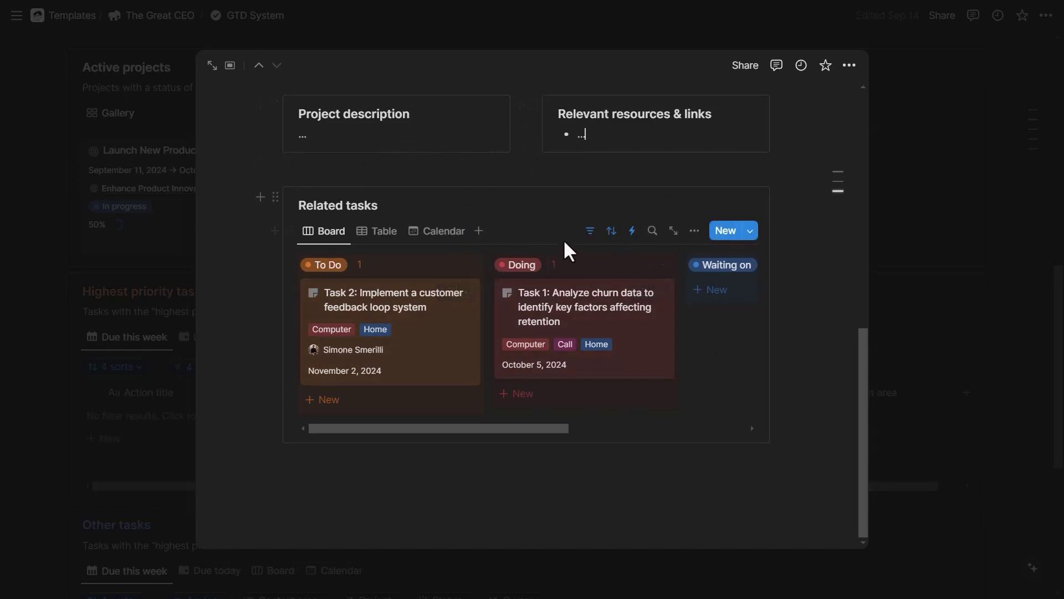
# Step: Close the project peek and switch the Highest priority tasks view to Board, then Calendar
pyautogui.press('Escape')
pyautogui.scroll(-5, 584, 316)
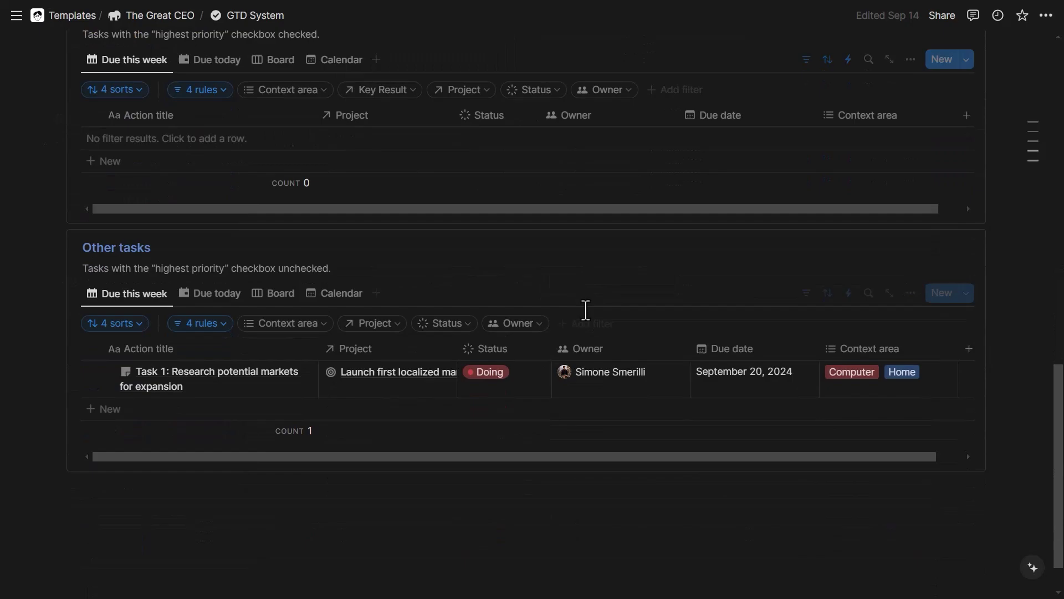
pyautogui.scroll(2, 585, 309)
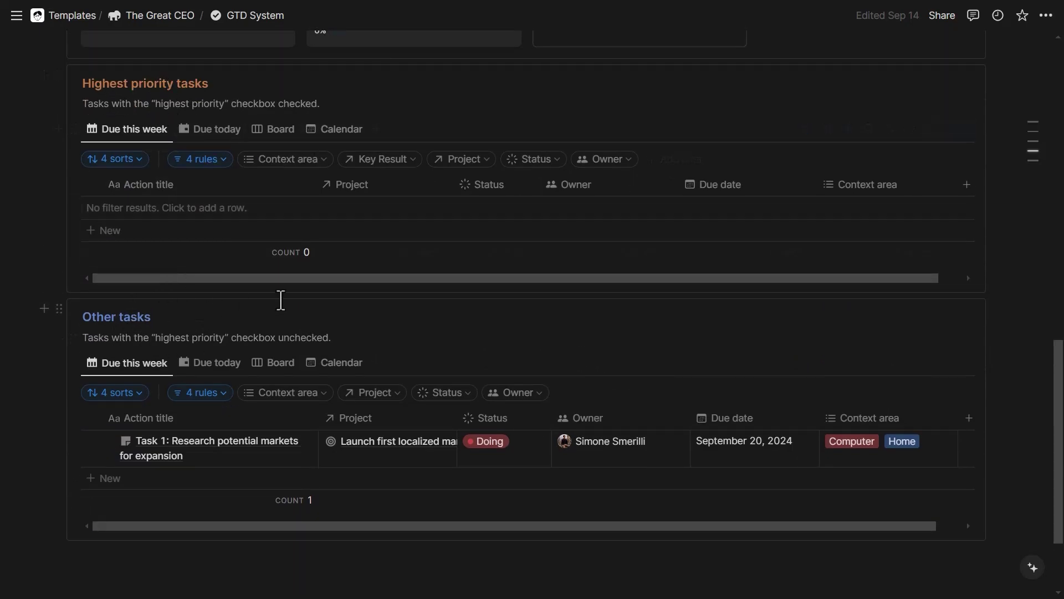
pyautogui.click(277, 133)
pyautogui.click(312, 134)
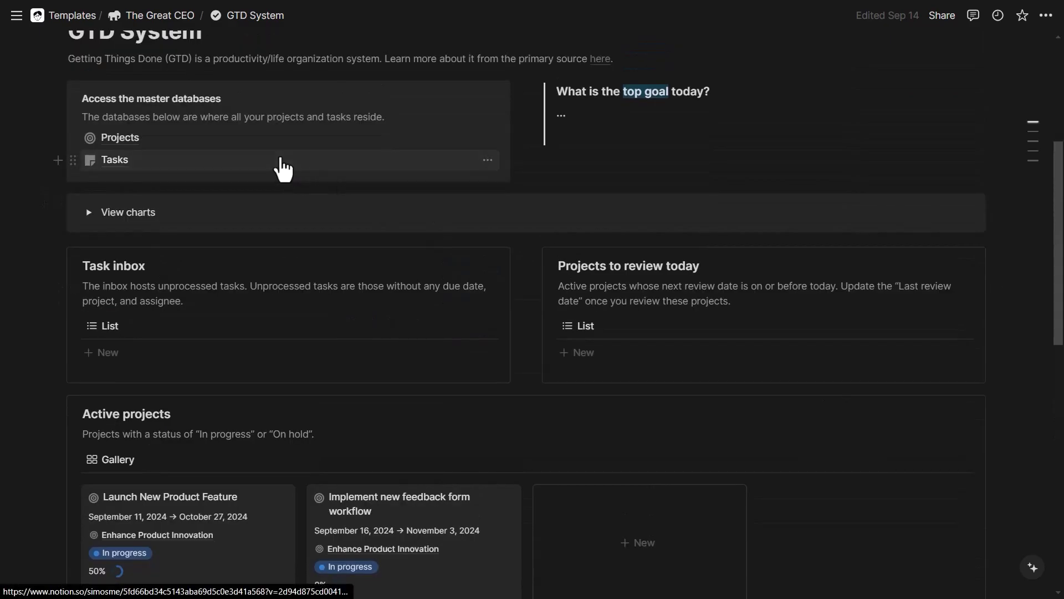
# Step: In the Tasks master database, remove the task-database setup via Customize Tasks and close the panel
pyautogui.click(282, 166)
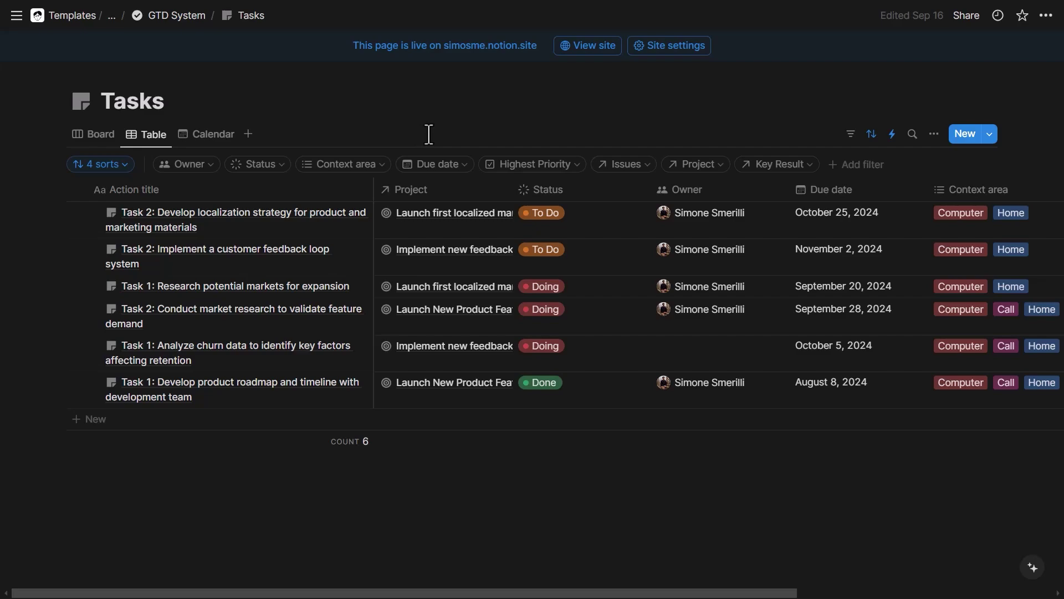
pyautogui.moveTo(7, 74)
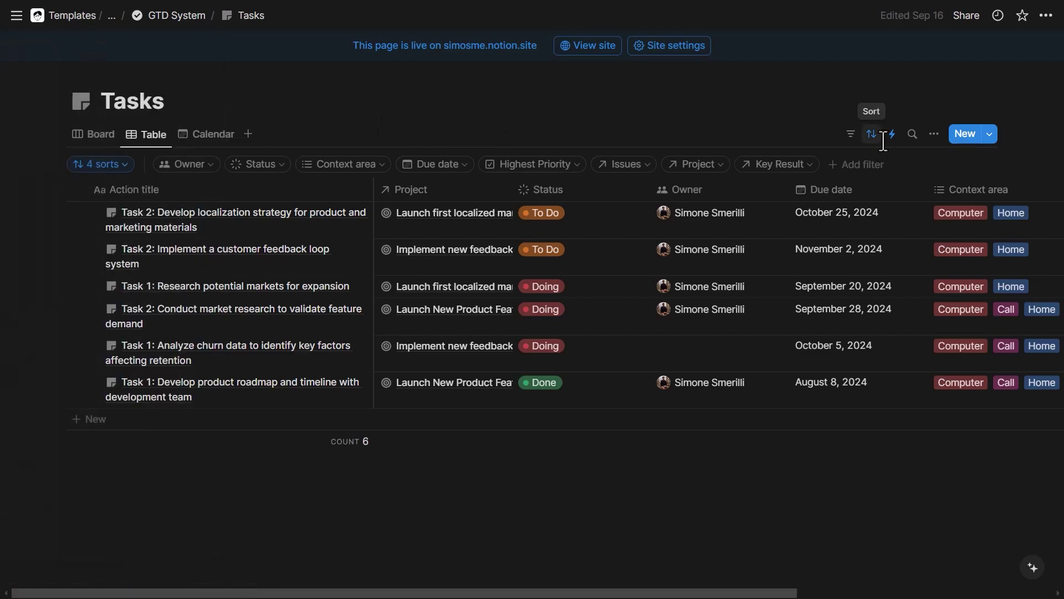
pyautogui.click(934, 134)
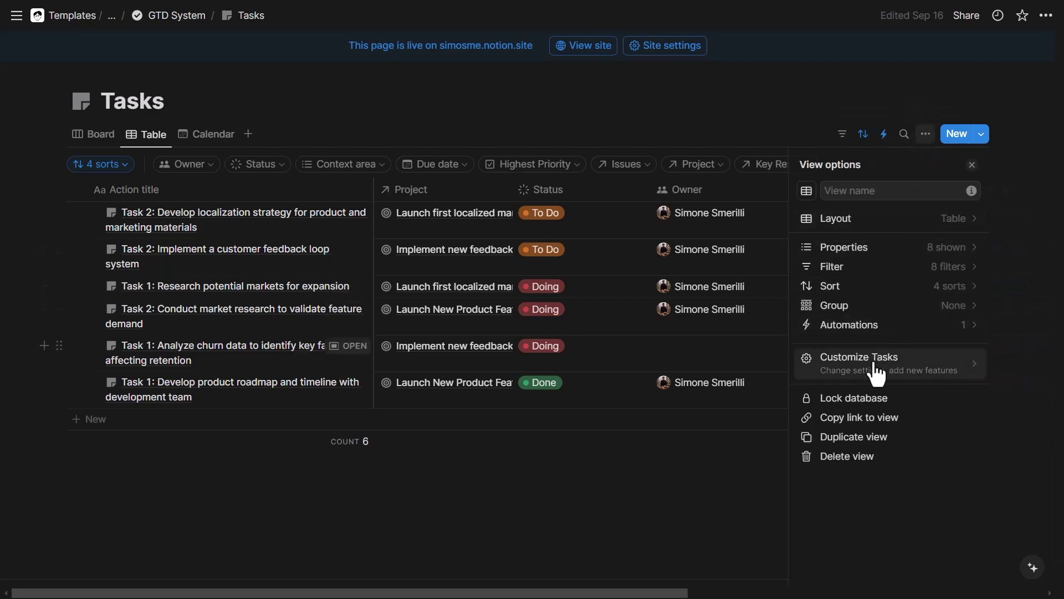
pyautogui.click(876, 367)
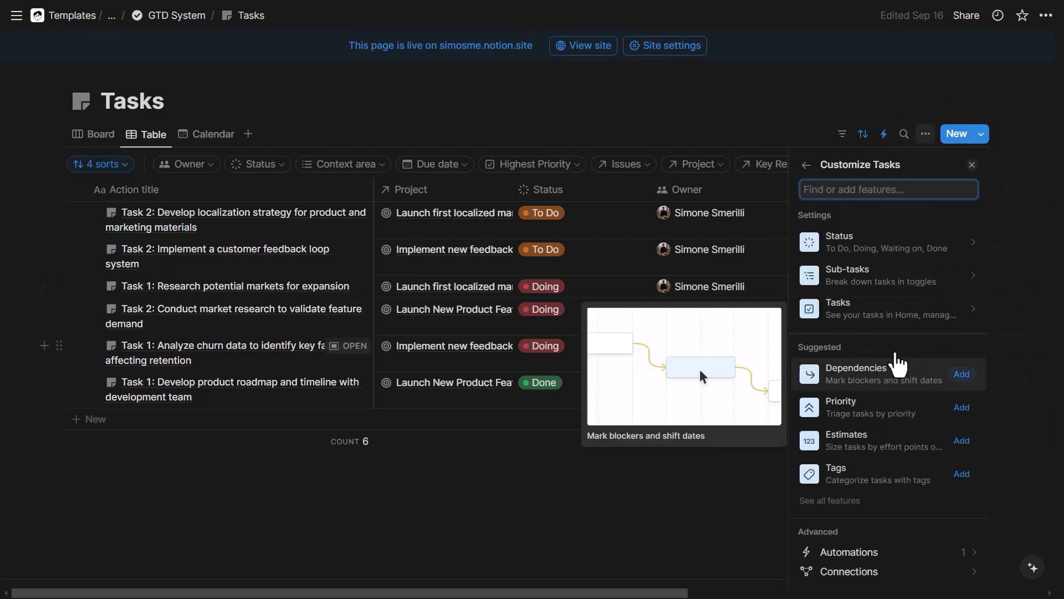
pyautogui.click(874, 322)
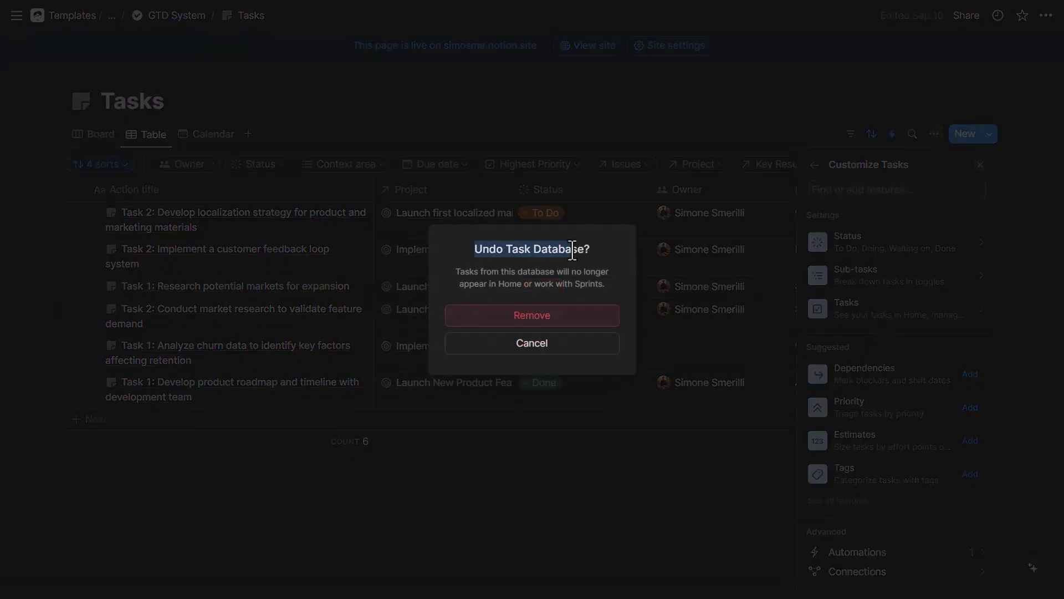
pyautogui.click(535, 319)
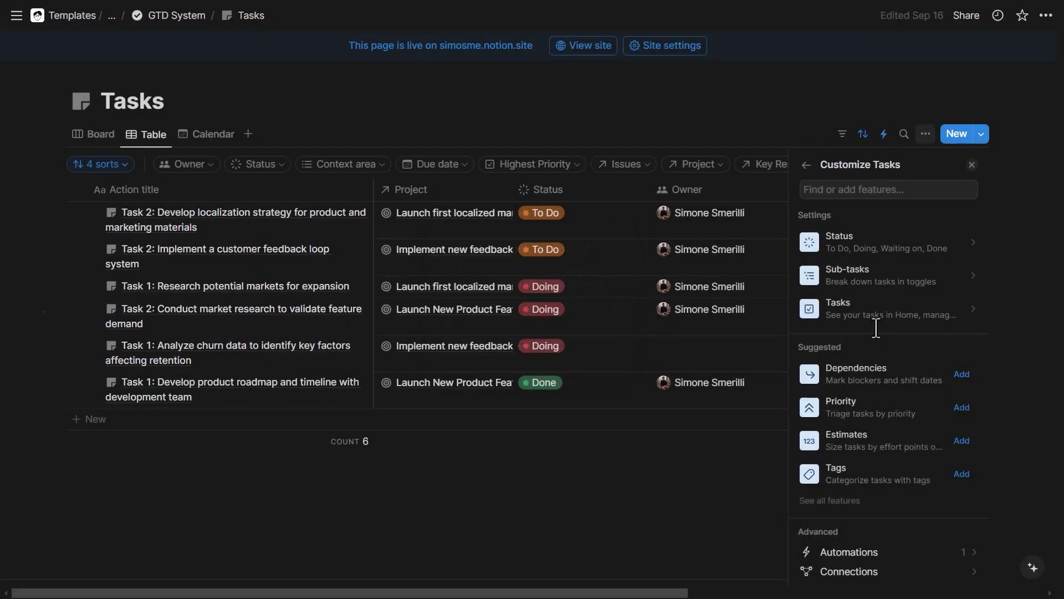
pyautogui.click(688, 138)
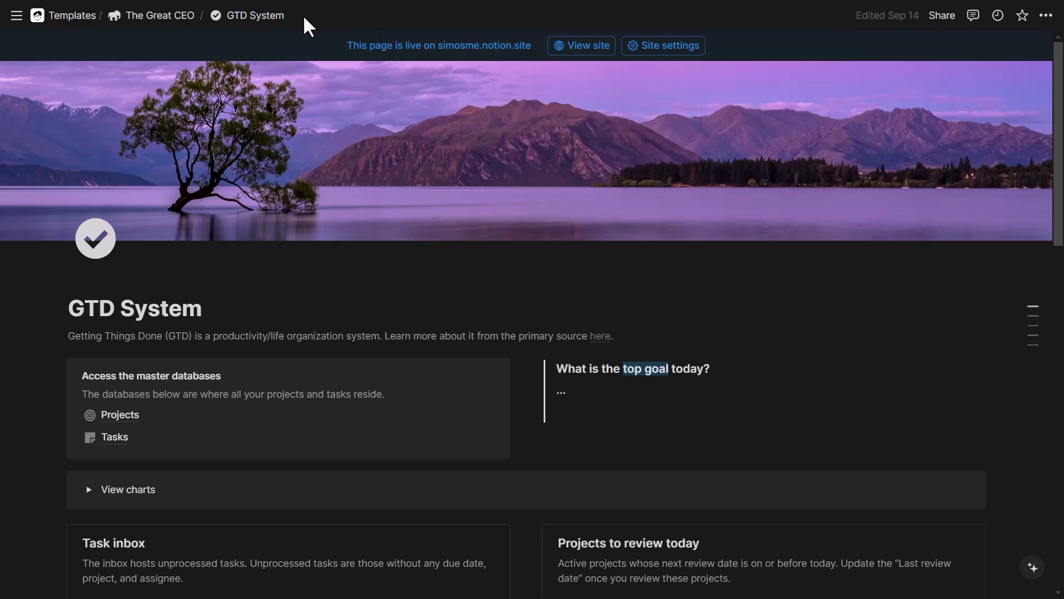
# Step: Open Weekly Reflection and Planning from The Great CEO home, briefly checking its ••• menu and views list
pyautogui.click(161, 16)
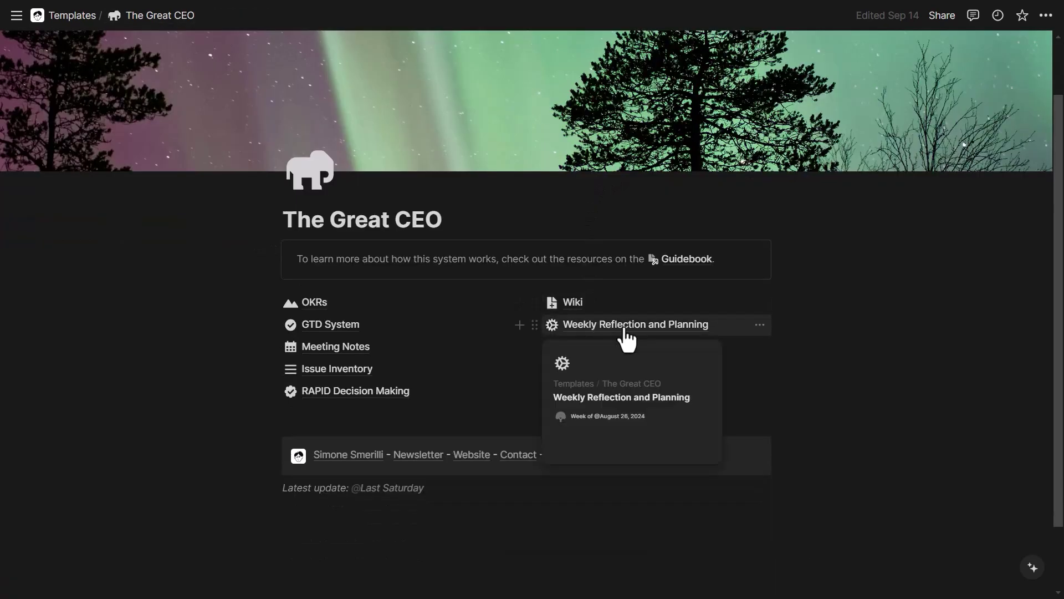
pyautogui.click(590, 331)
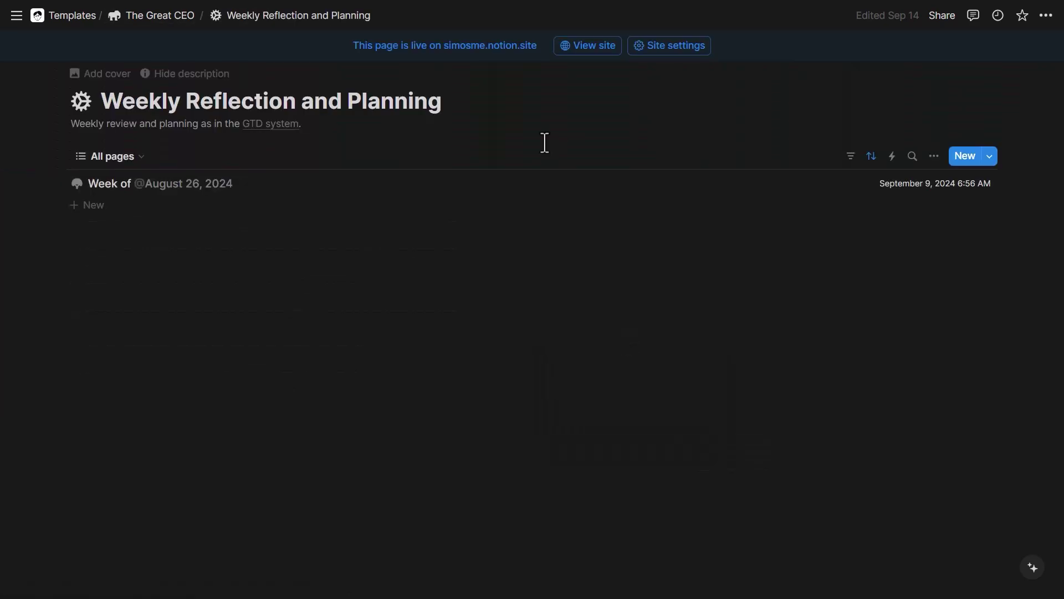
pyautogui.click(1046, 15)
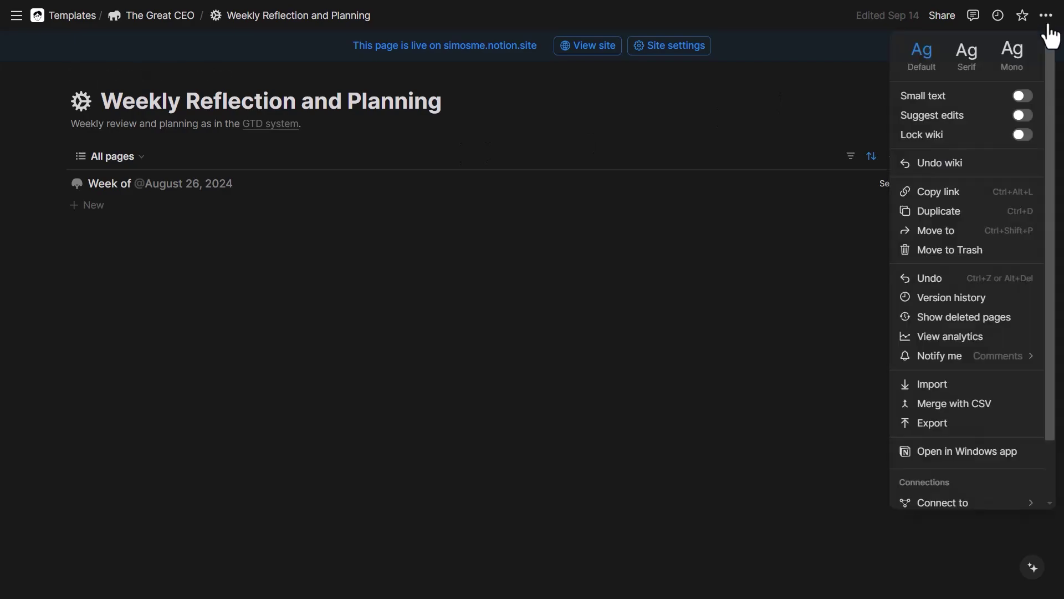
pyautogui.click(536, 163)
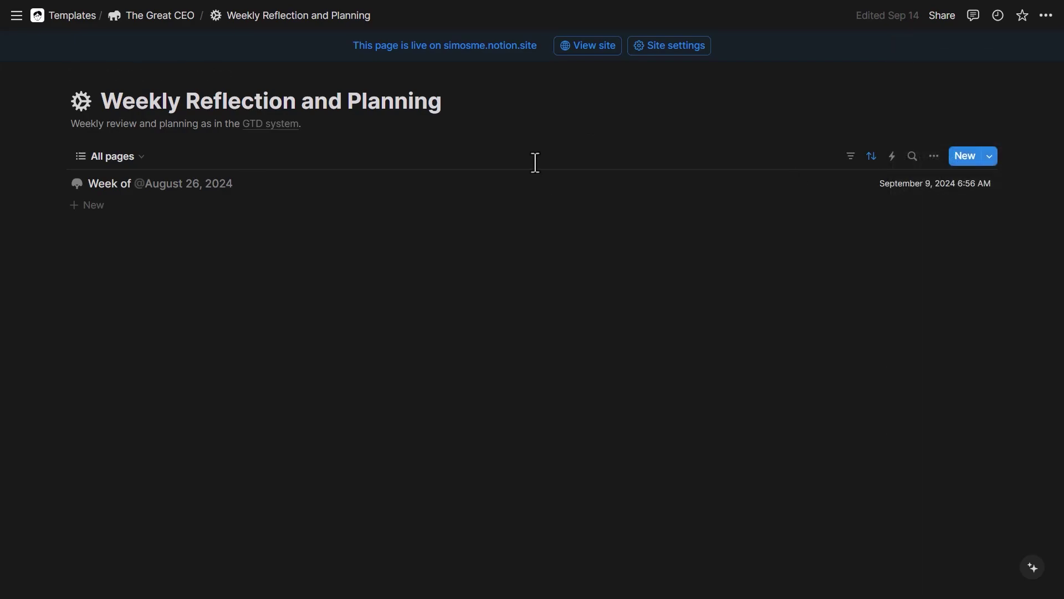
pyautogui.click(137, 163)
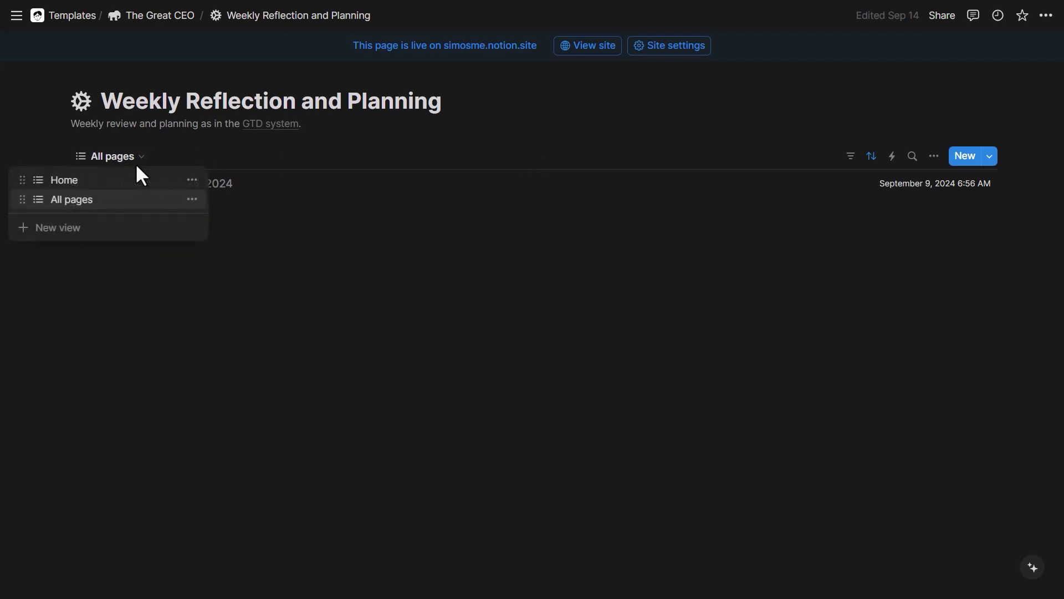
pyautogui.click(398, 166)
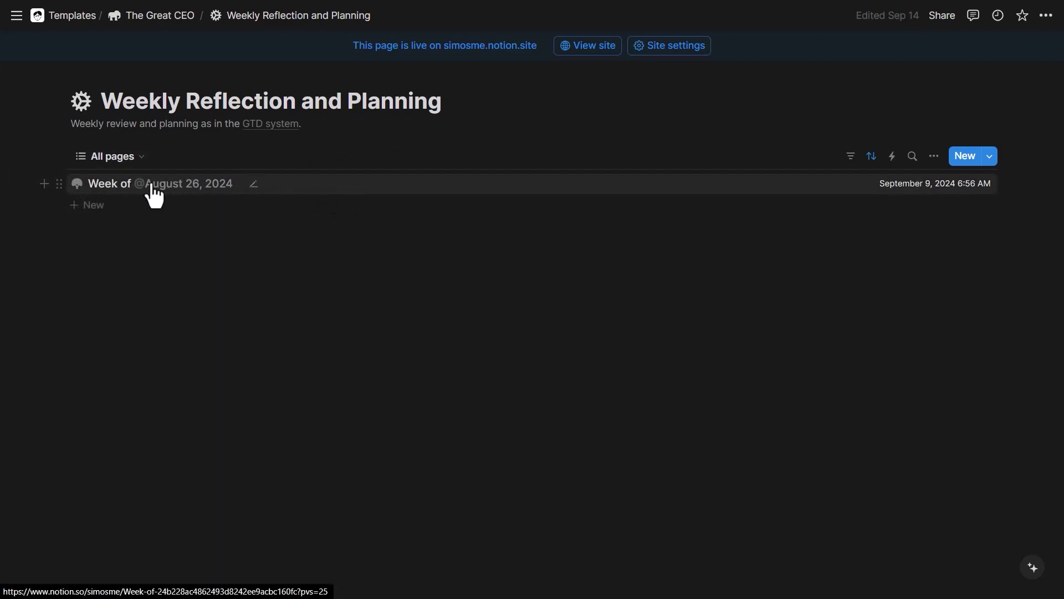
# Step: Highlight 'Reflection' and 'Planning' in the Week of August 26, 2024 page and scroll through it
pyautogui.moveTo(181, 116); pyautogui.dragTo(497, 107)
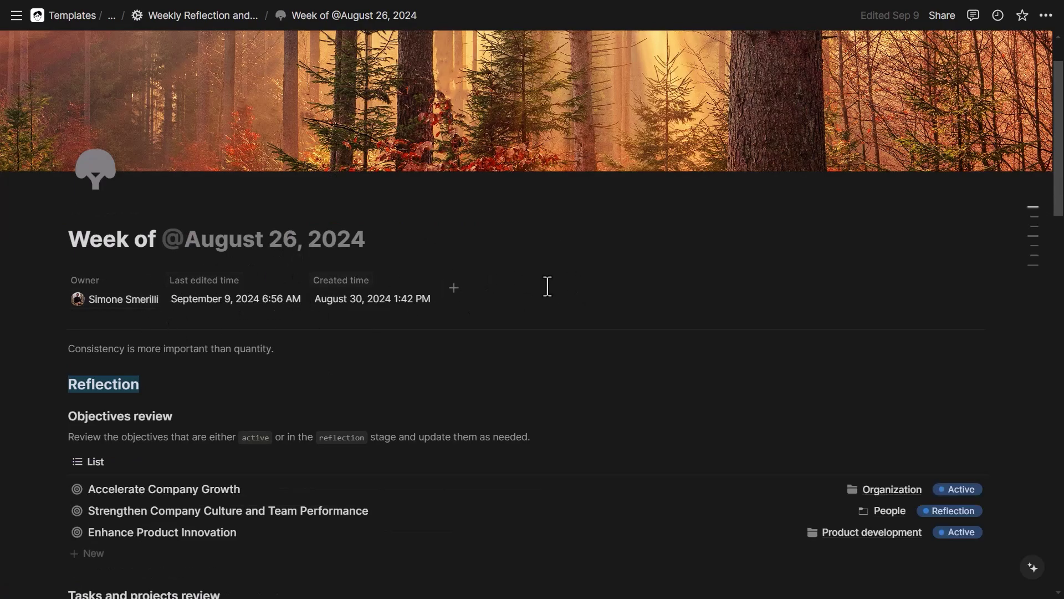
pyautogui.scroll(-4, 548, 287)
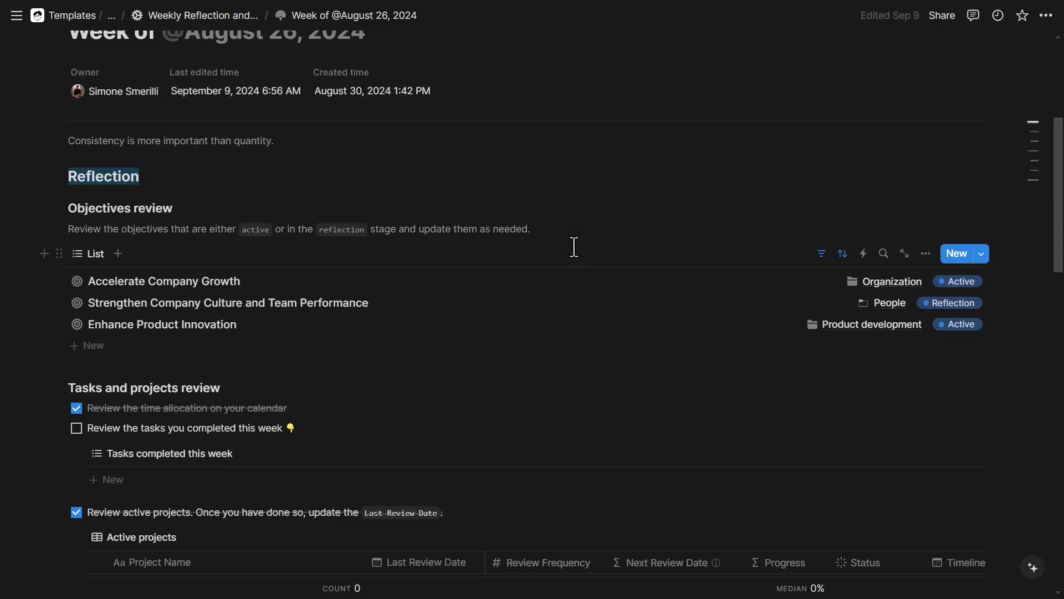
pyautogui.scroll(-2, 575, 239)
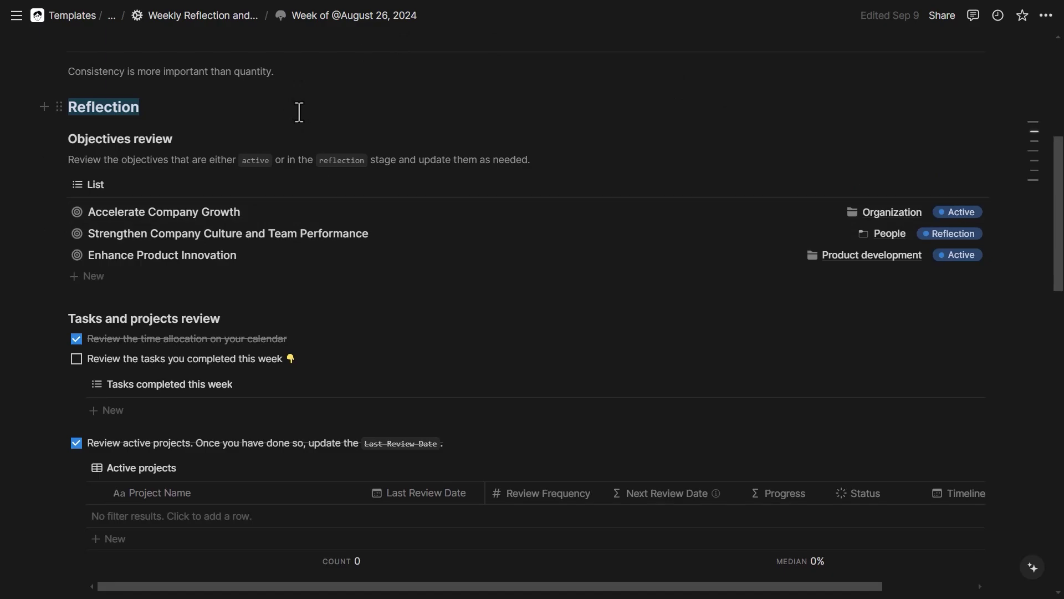
pyautogui.scroll(-5, 432, 152)
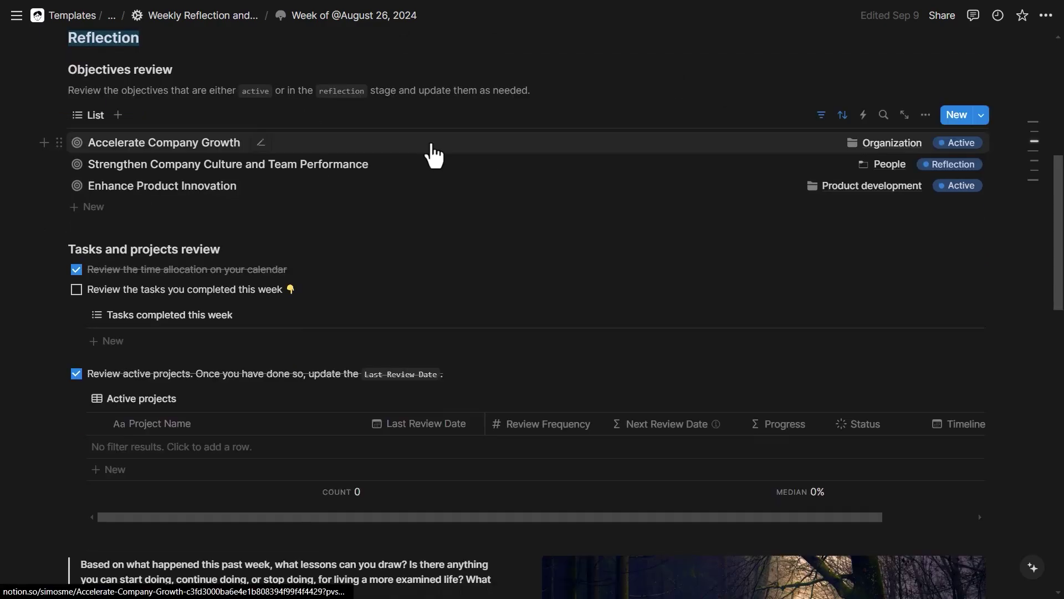
pyautogui.scroll(-8, 433, 132)
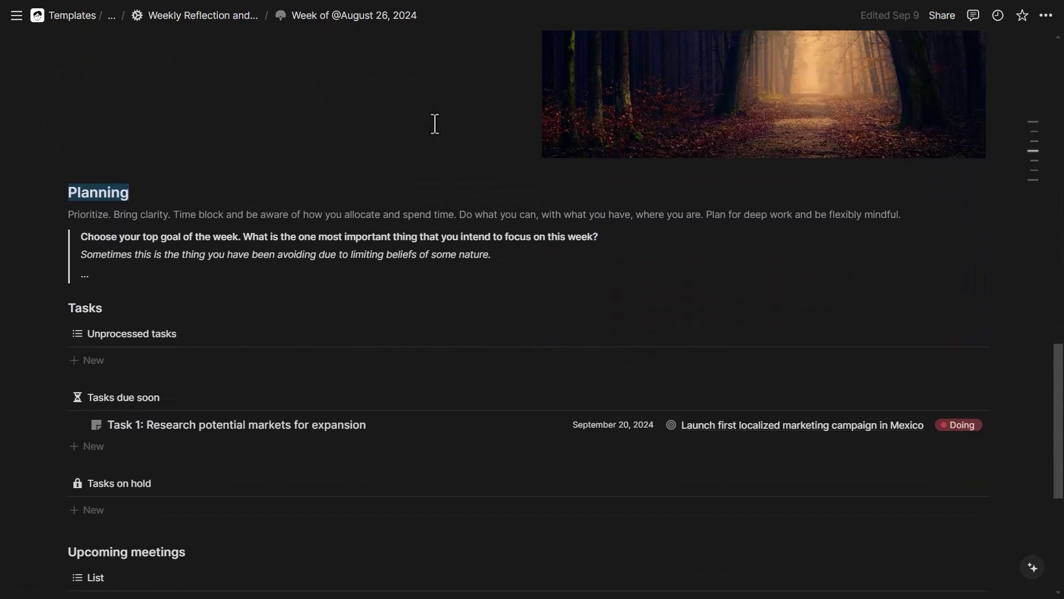
pyautogui.scroll(-3, 435, 124)
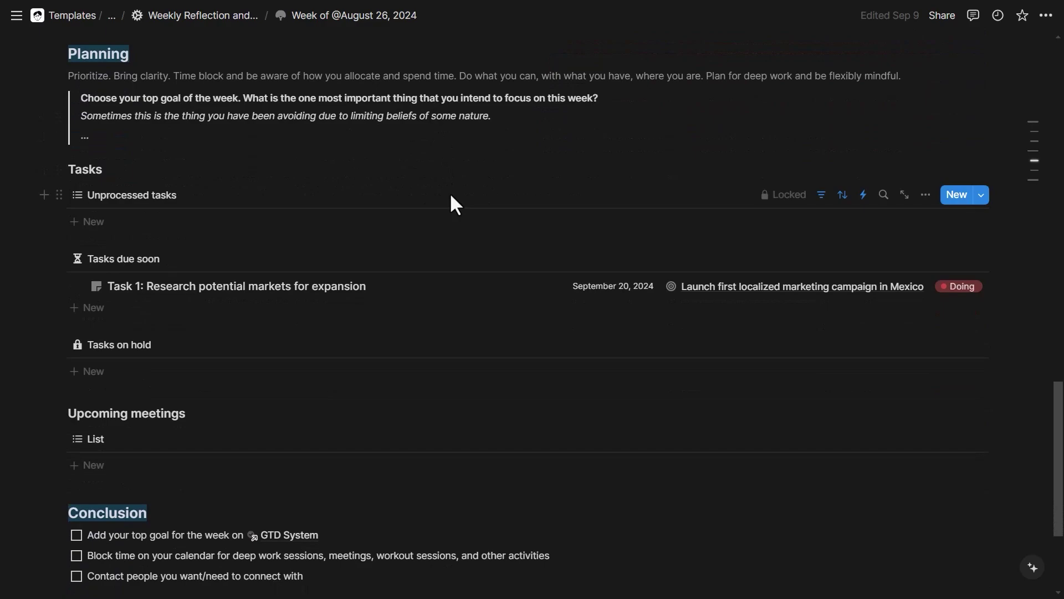
pyautogui.scroll(-1, 451, 194)
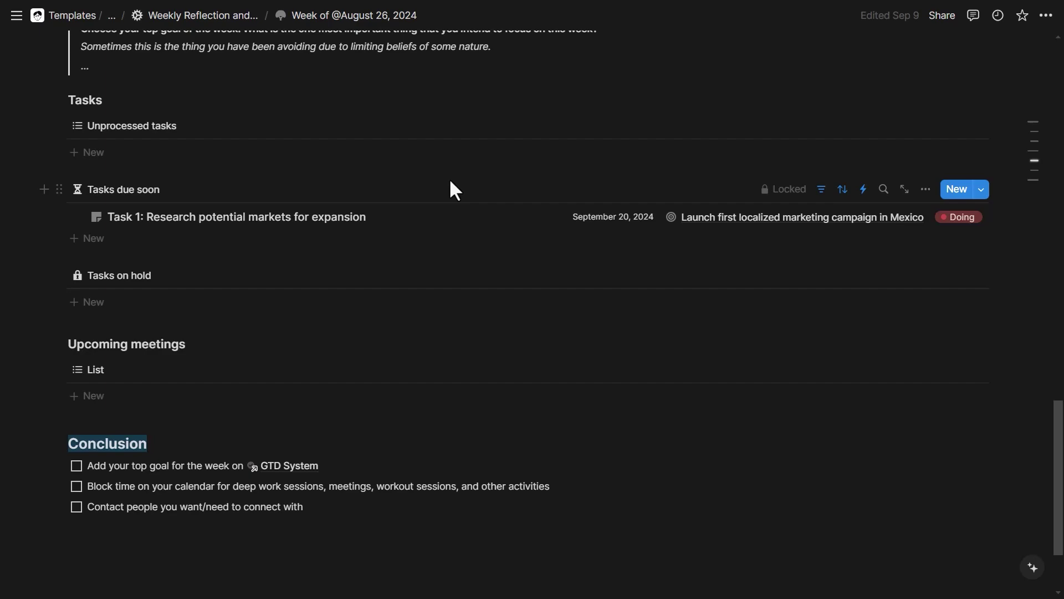
# Step: Return to the Weekly Reflection and Planning wiki via its breadcrumb
pyautogui.click(227, 17)
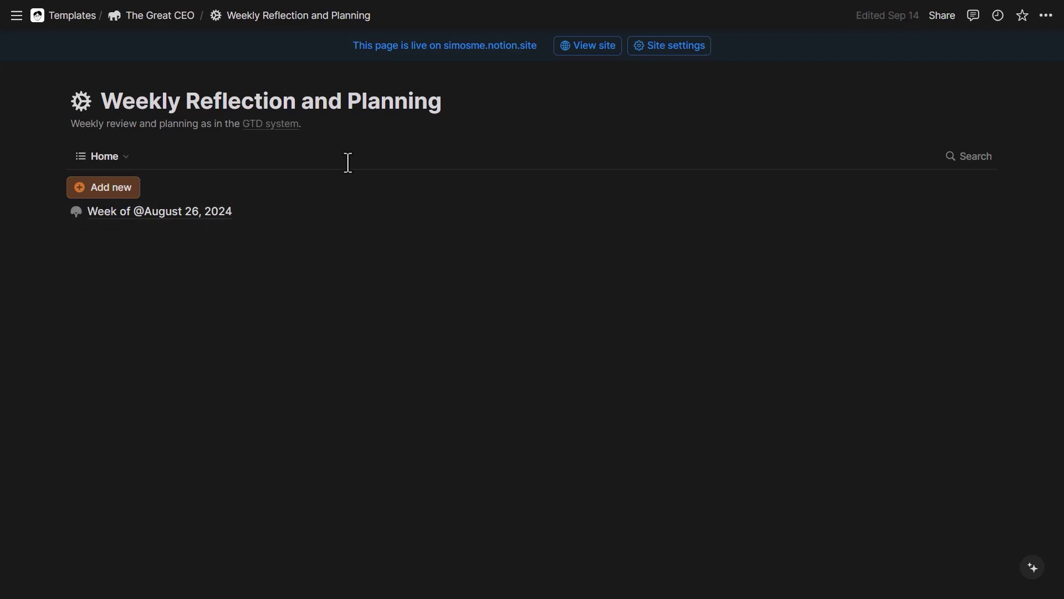
# Step: Navigate back to The Great CEO home page
pyautogui.hotkey('ctrl', '[')
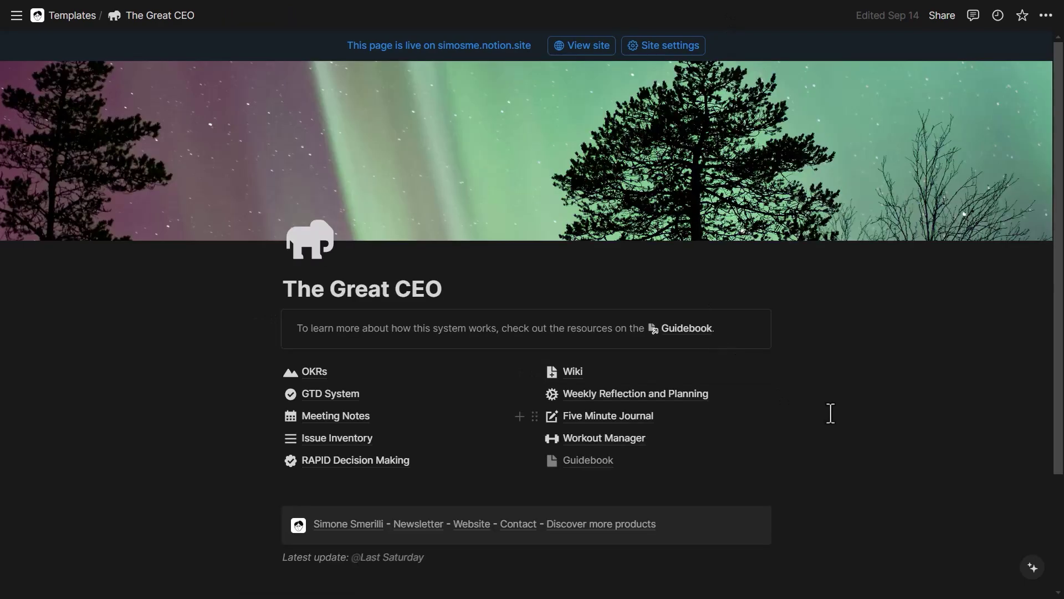